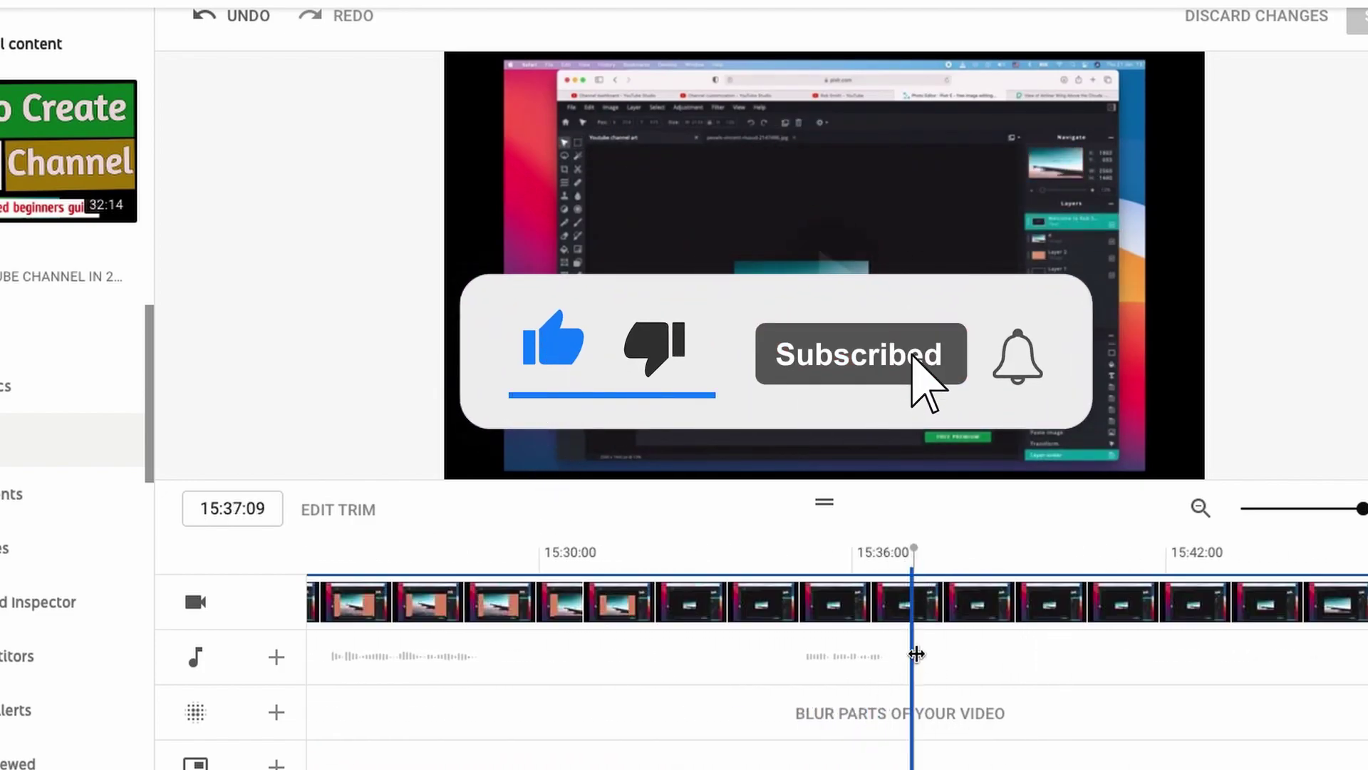
Step: Mark a stretch of the long channel-creation video near 15:36 for removal
click(504, 678)
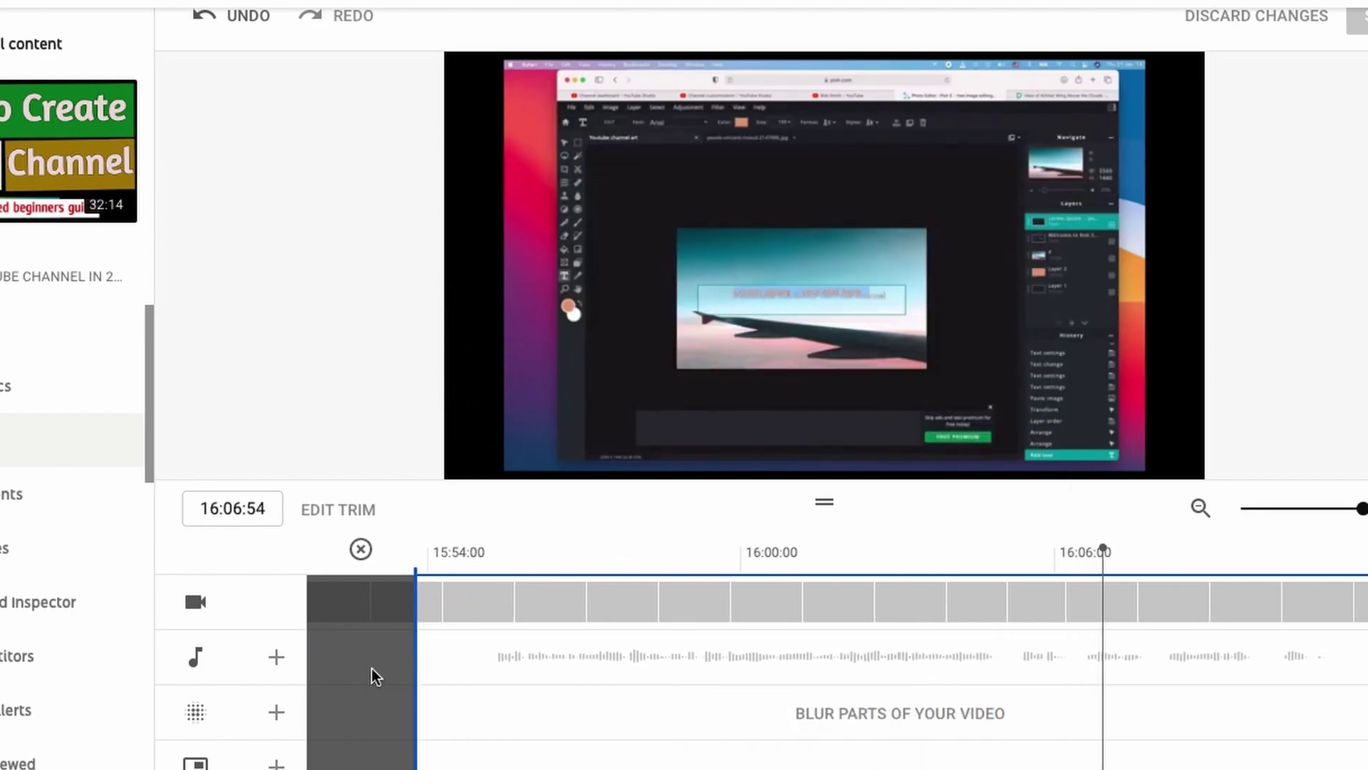
Step: Add several more cut regions across the long video, including near 16:06 and 16:33
click(584, 657)
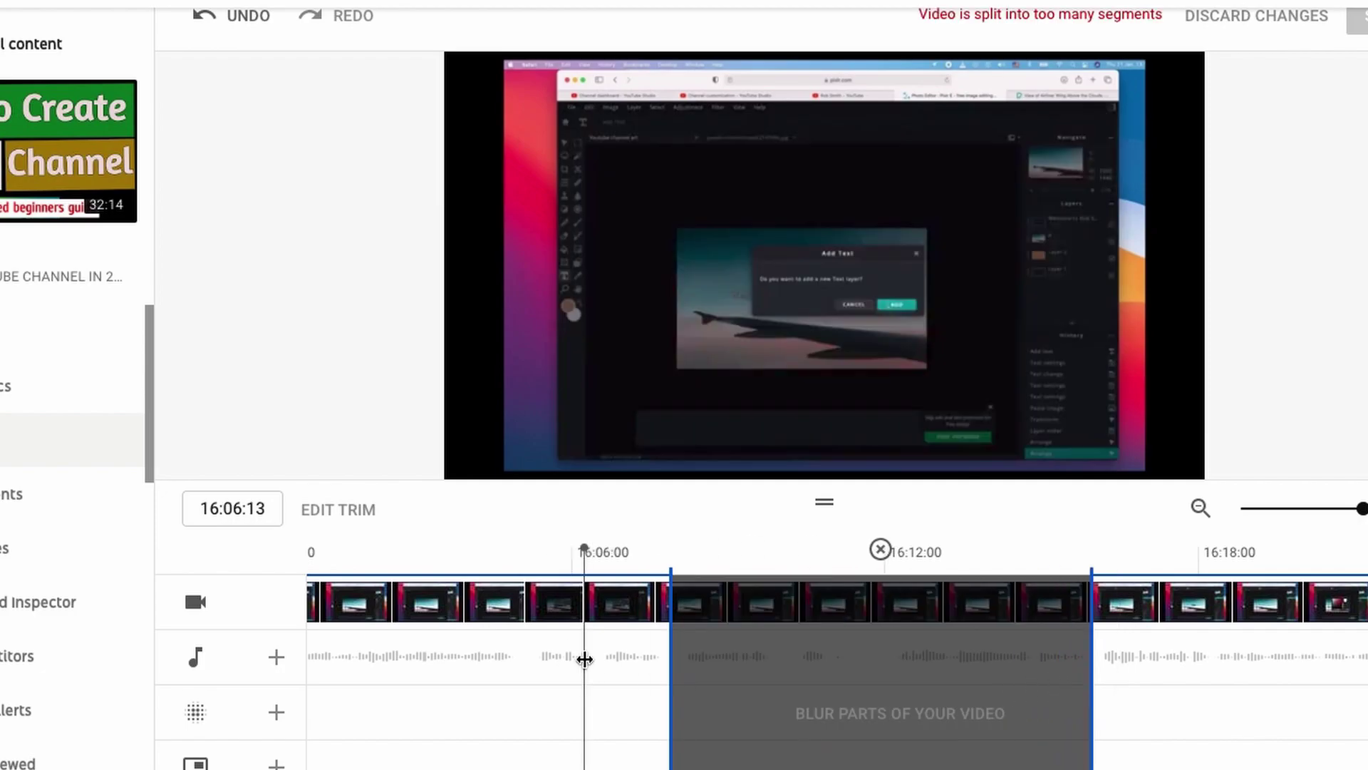
click(914, 685)
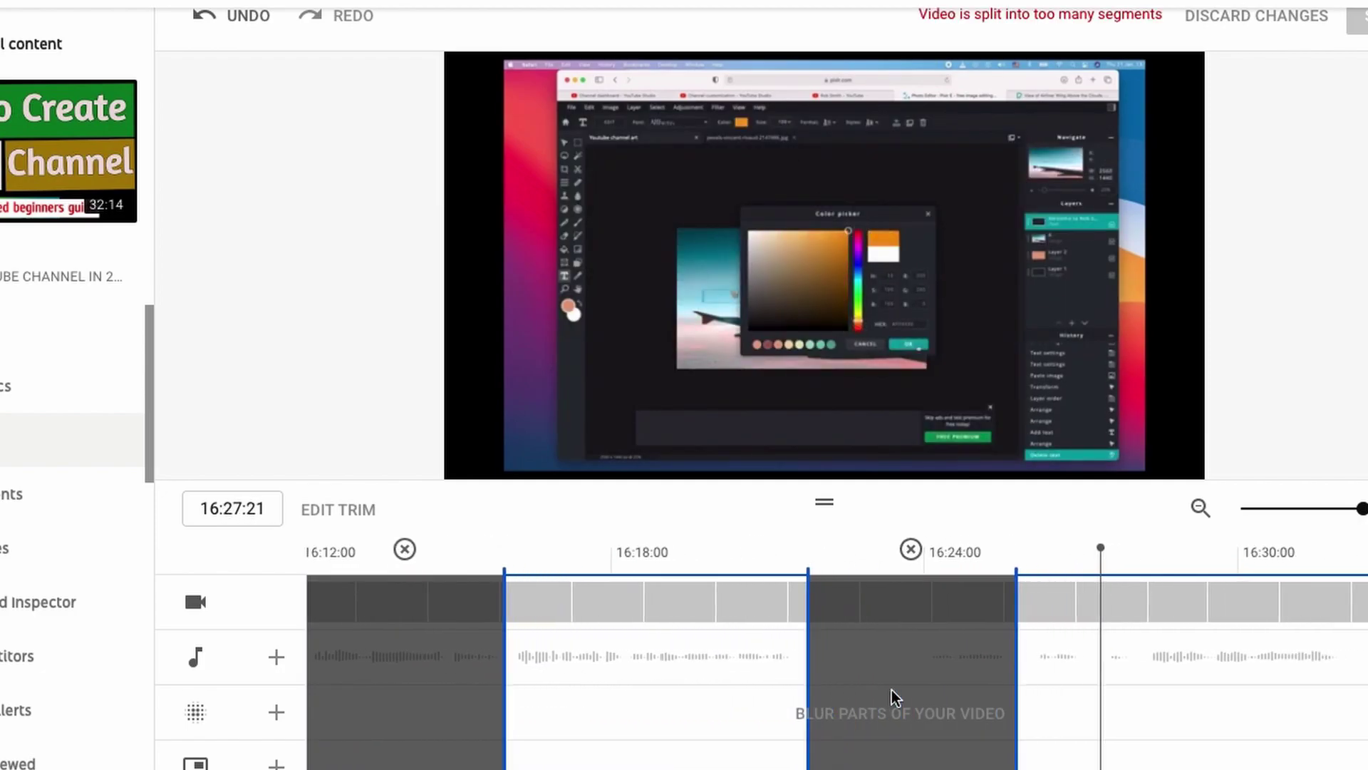
click(1012, 665)
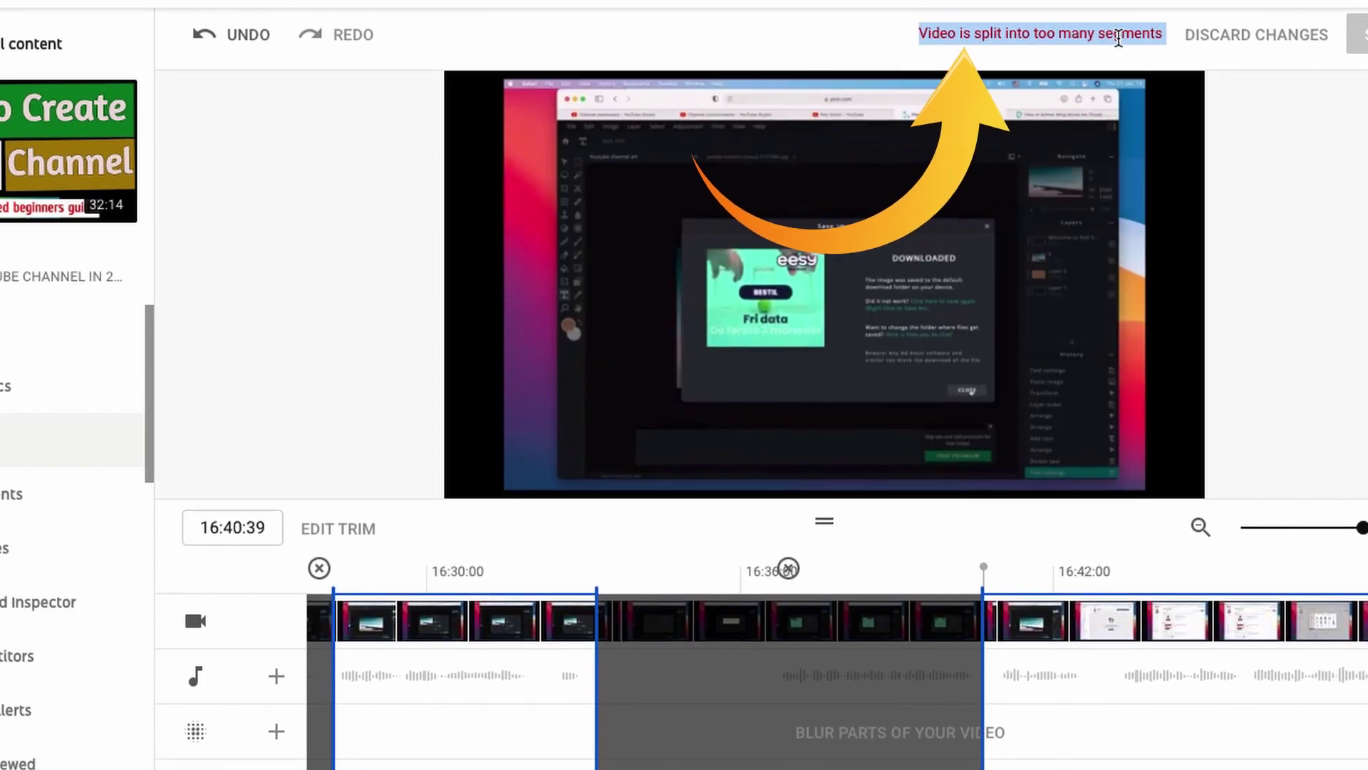
click(571, 688)
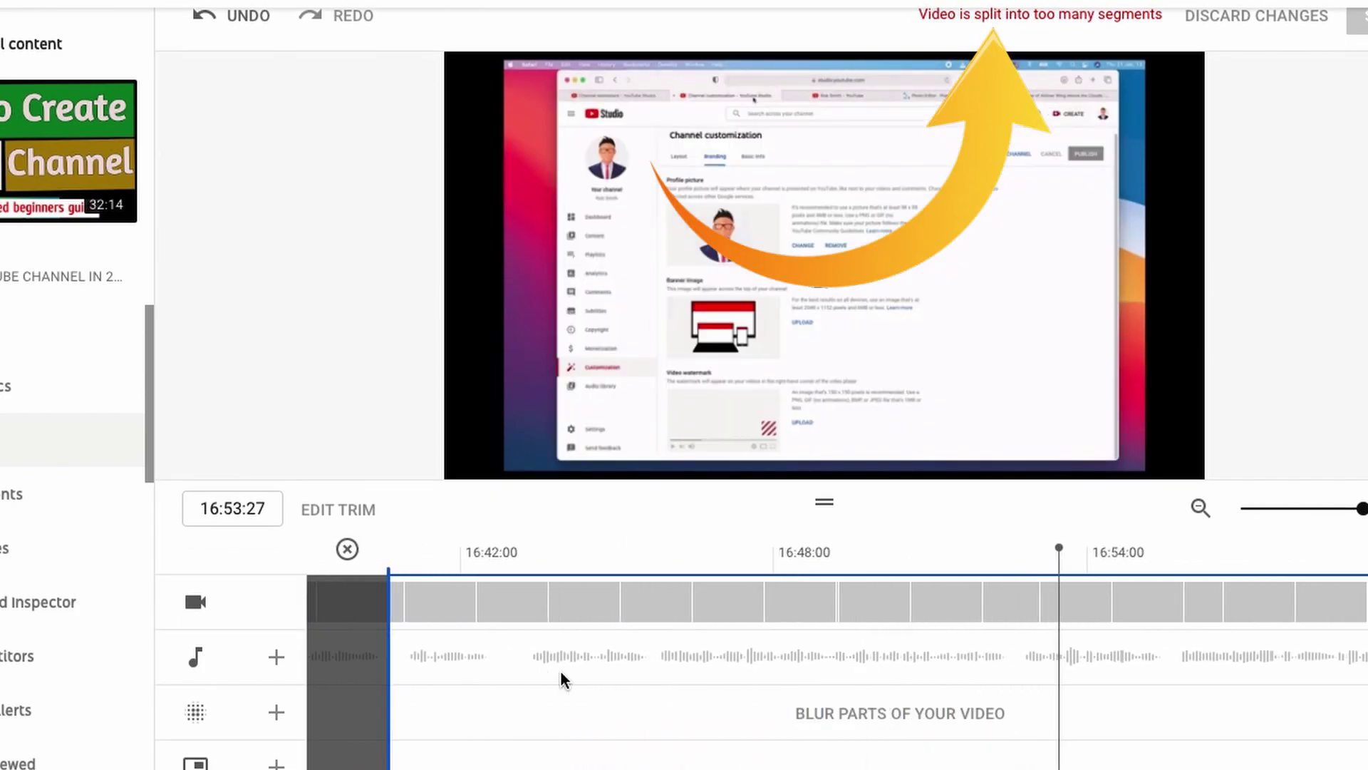
click(850, 666)
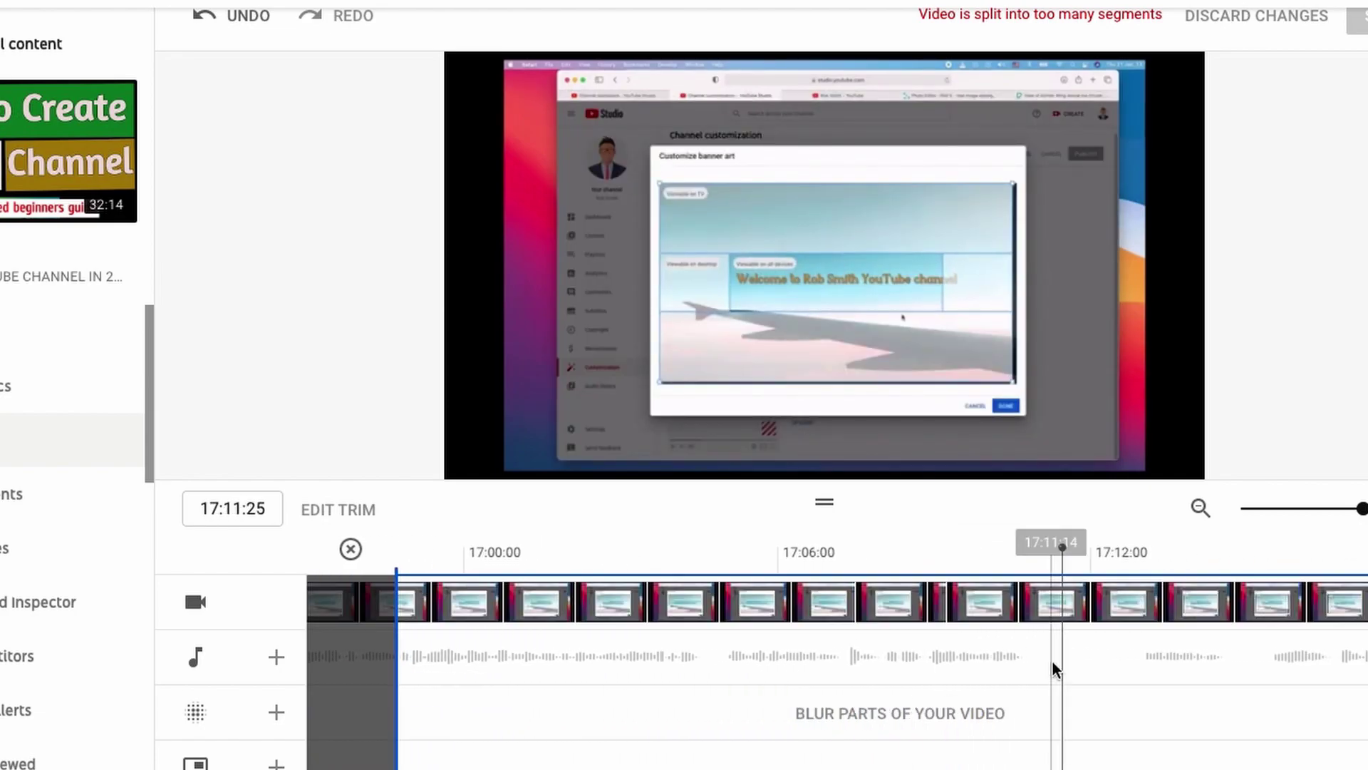
click(999, 681)
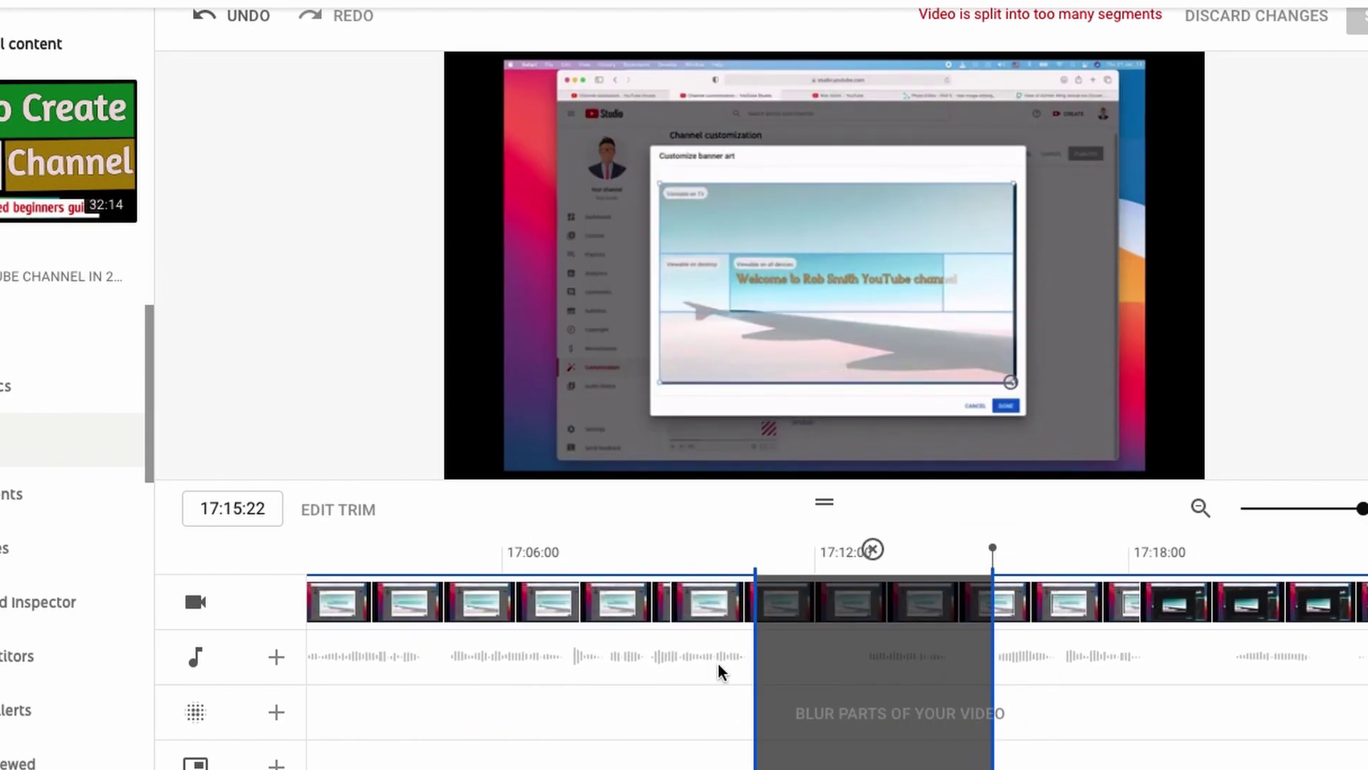
click(646, 673)
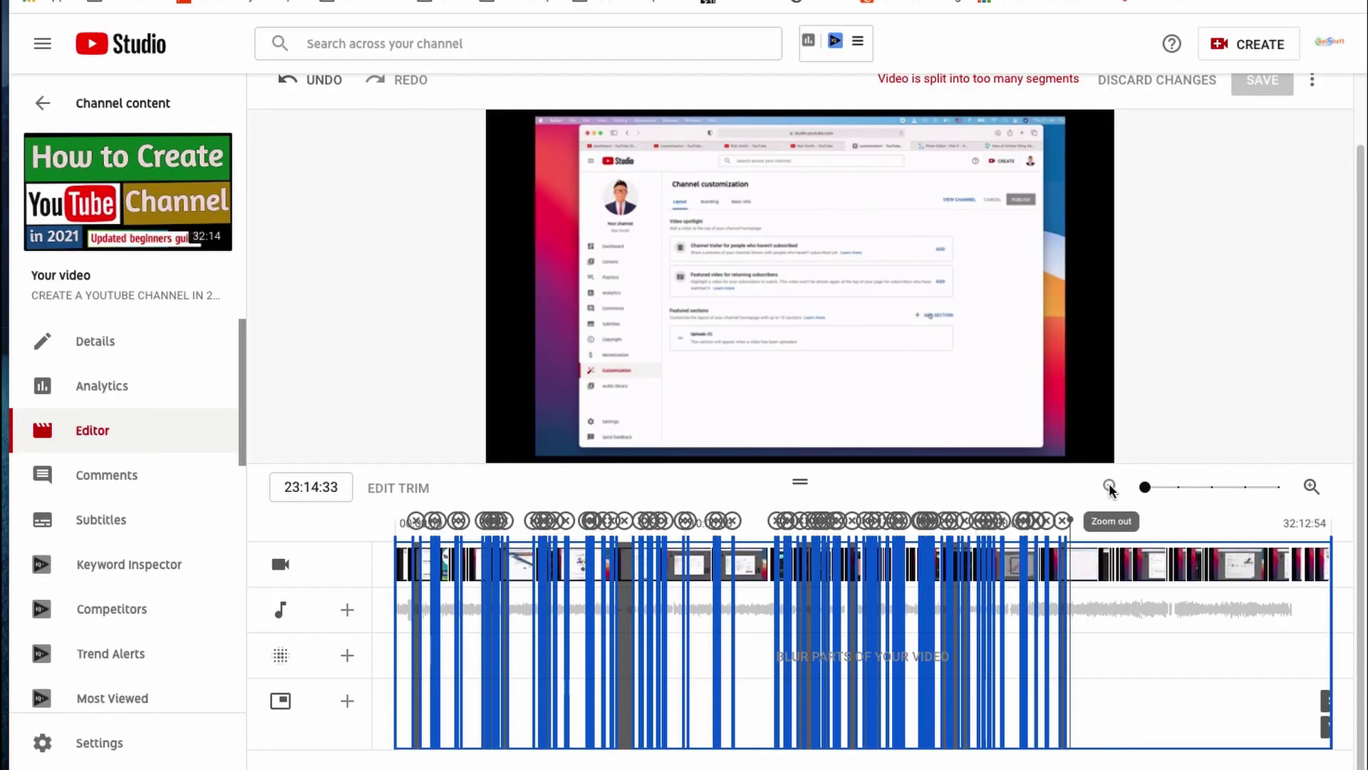
Step: Zoom the timeline out to review all cuts and choose Save as new
click(1309, 488)
click(514, 447)
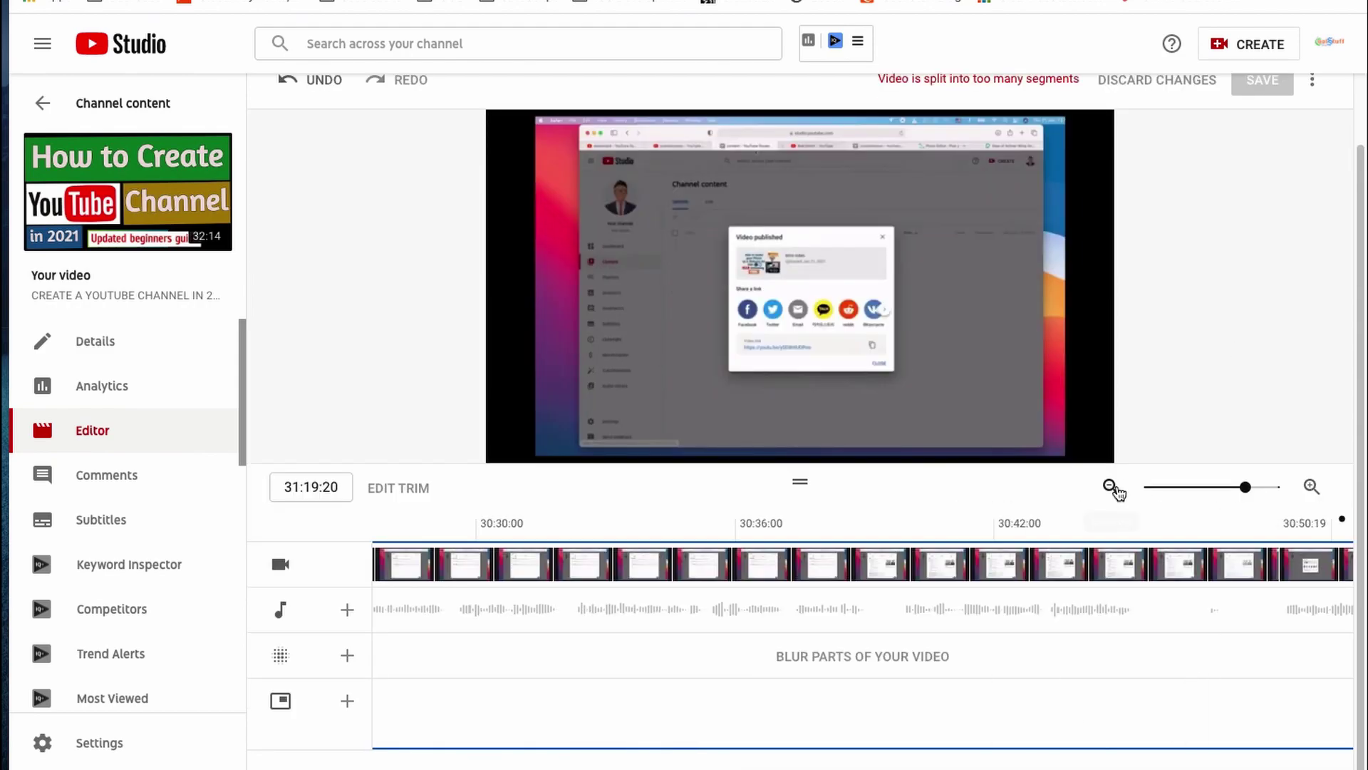
click(1317, 564)
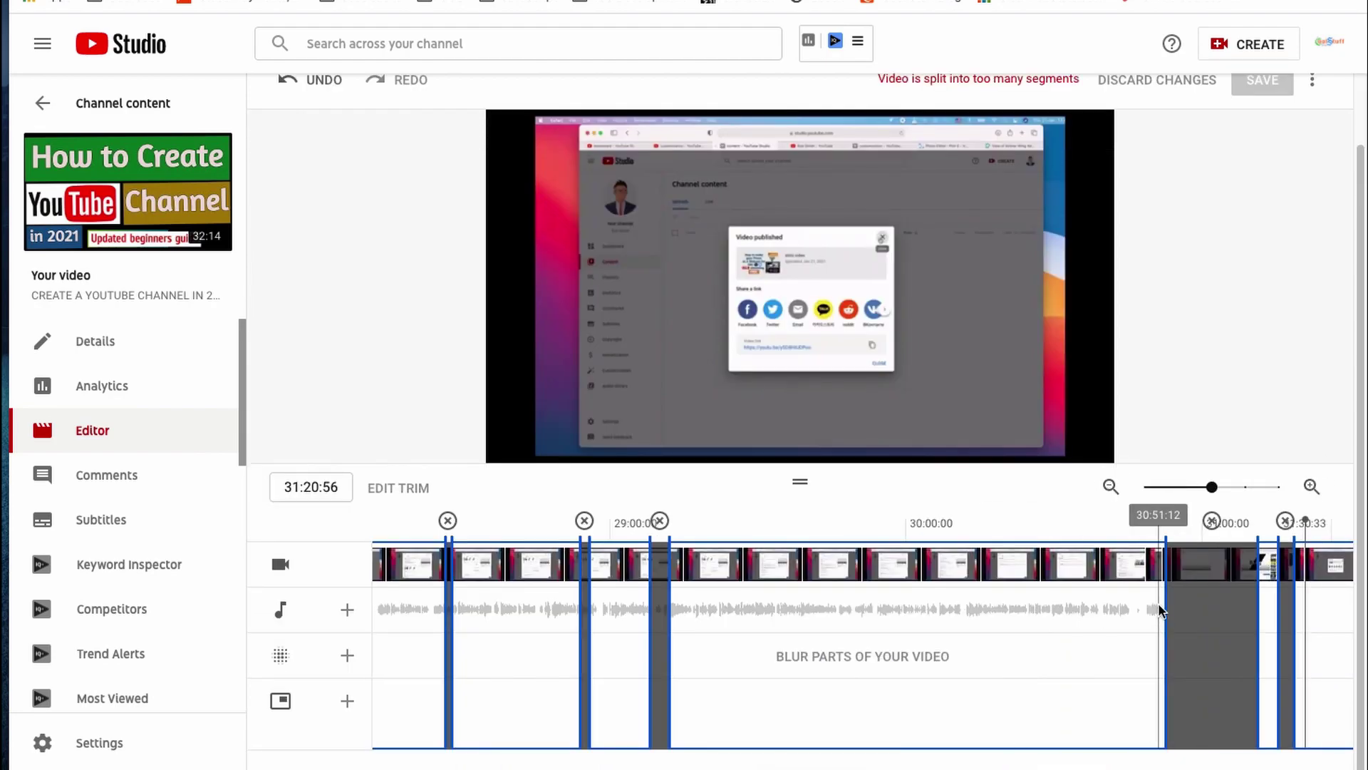
scroll(1228, 365, up, 1)
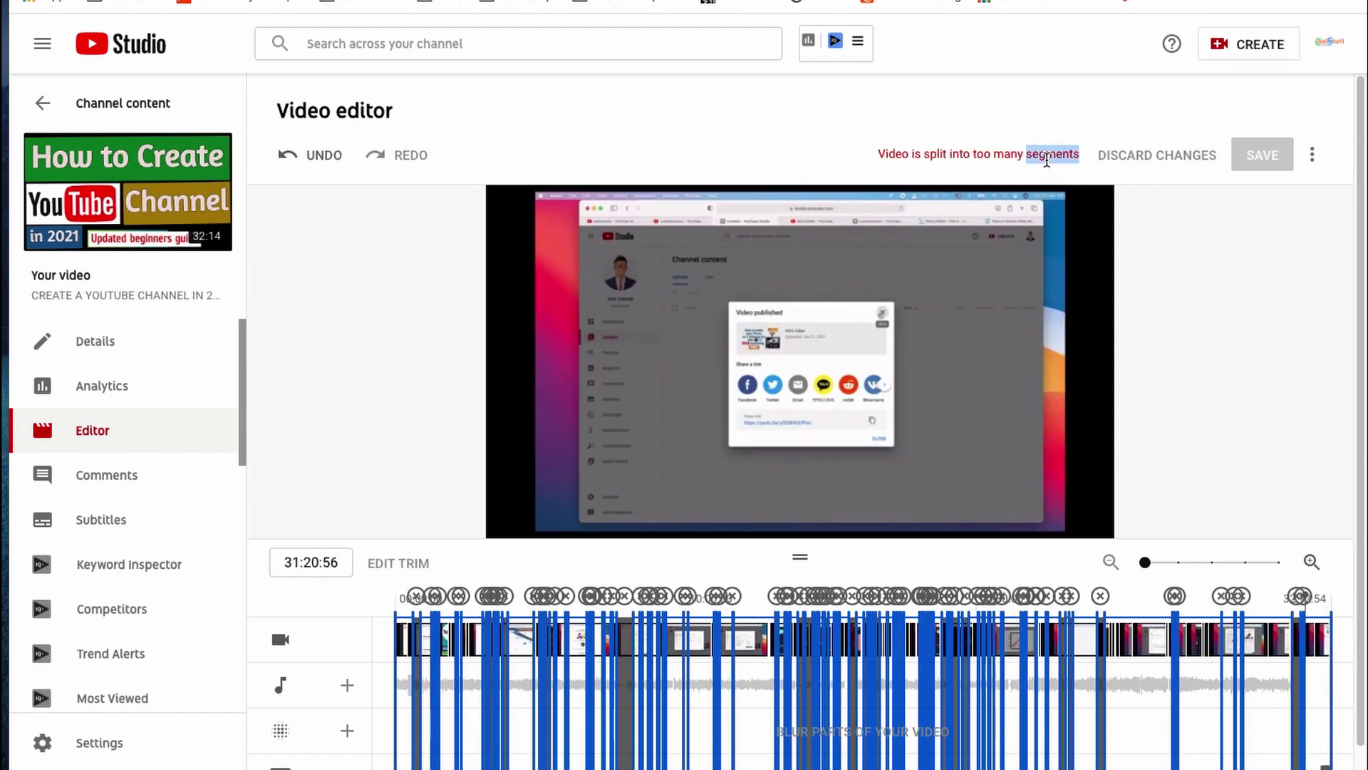
click(1313, 158)
click(1240, 208)
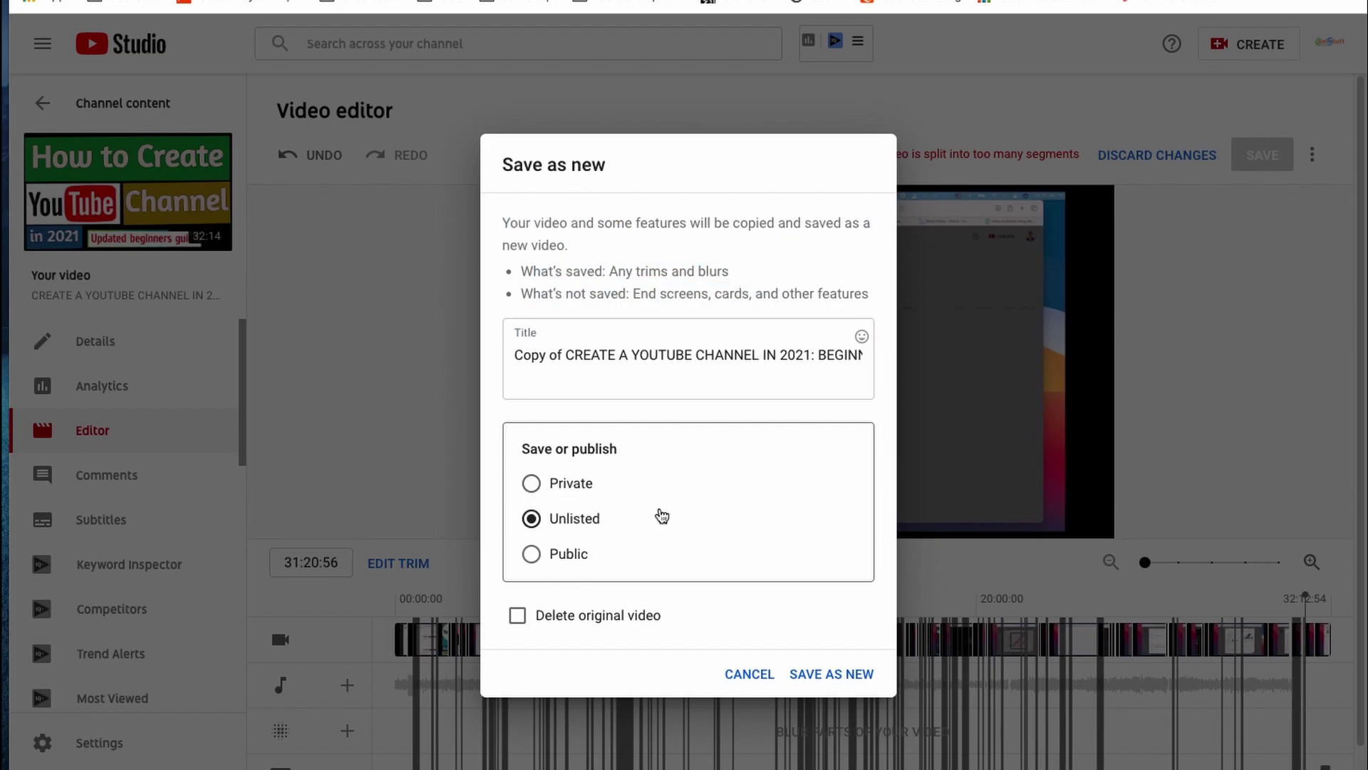
Step: Confirm Save as new to store the trimmed long video as an unlisted copy
click(832, 676)
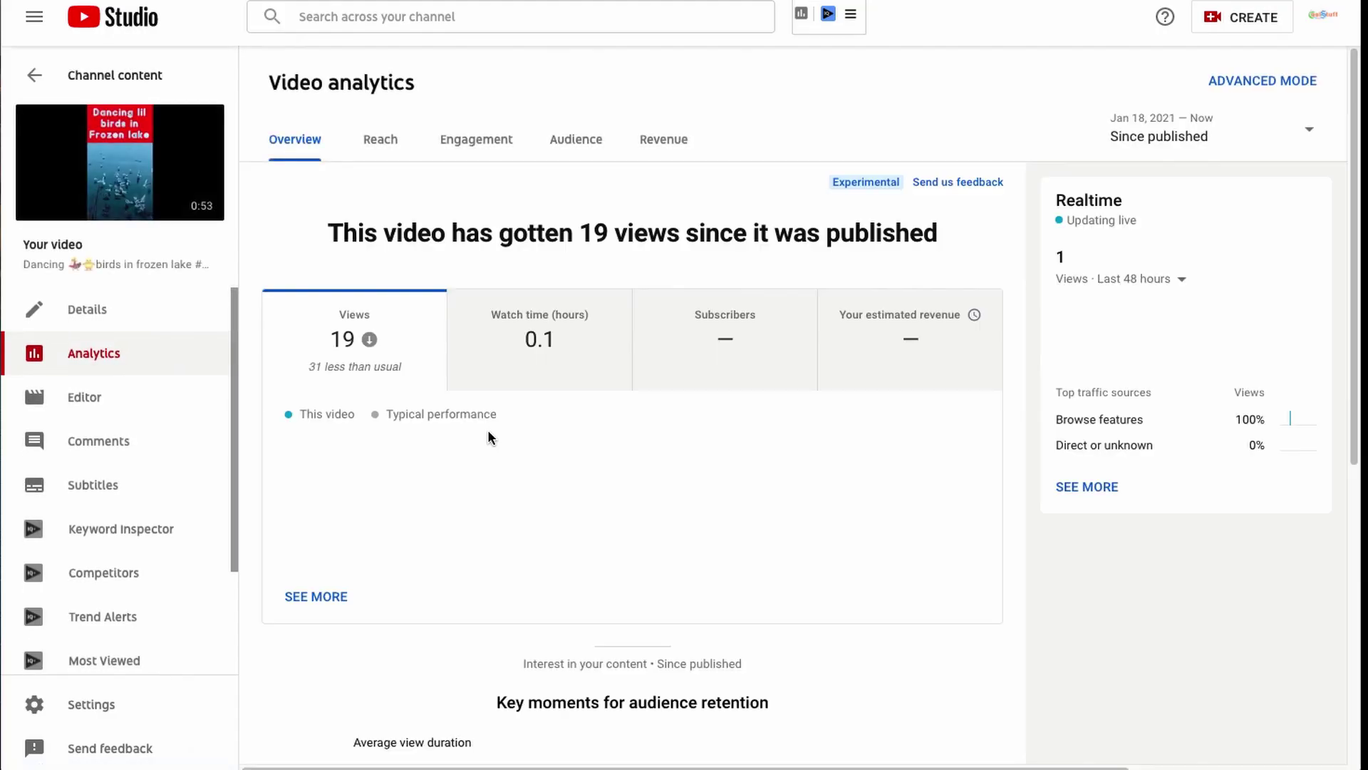
Step: Open the Editor for the frozen-lake birds video and move playback back near the start
click(120, 418)
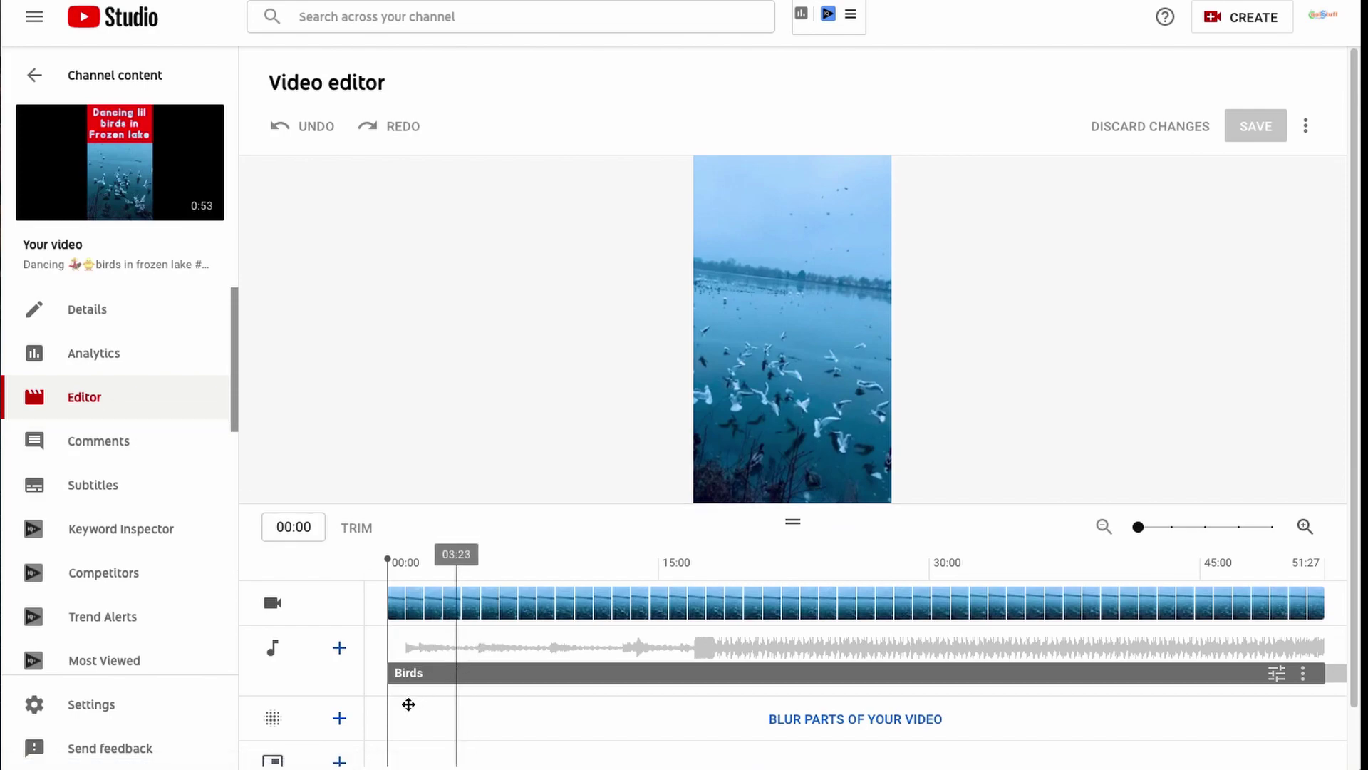
key(alt+Left)
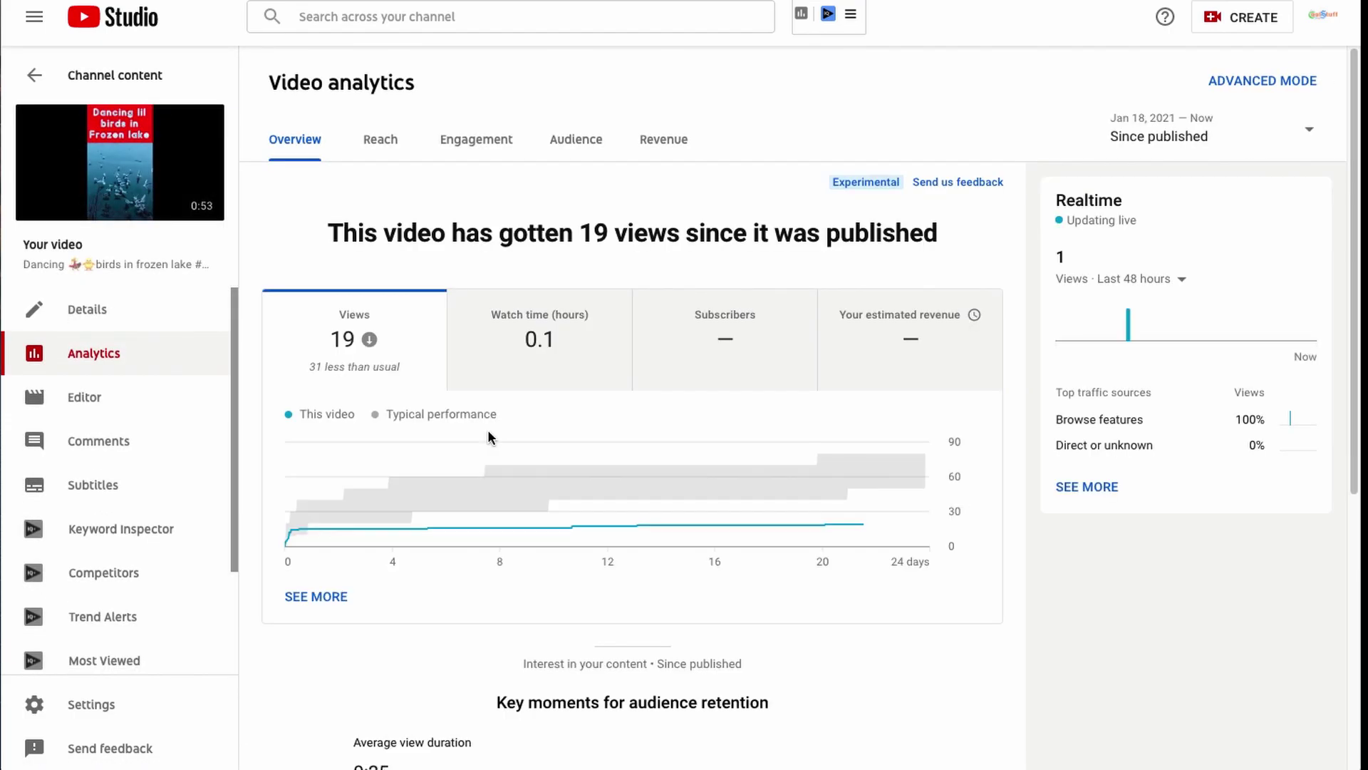
click(120, 417)
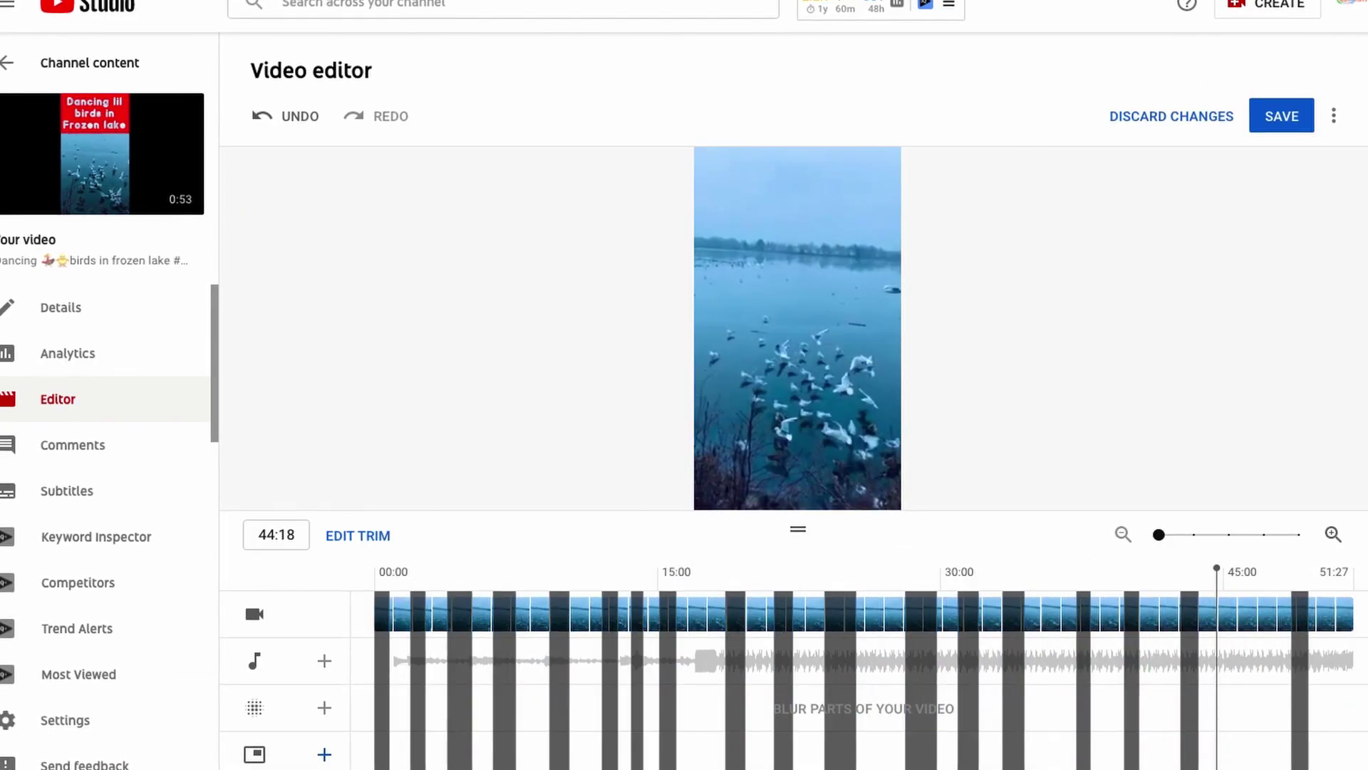
scroll(337, 535, down, 1)
click(388, 604)
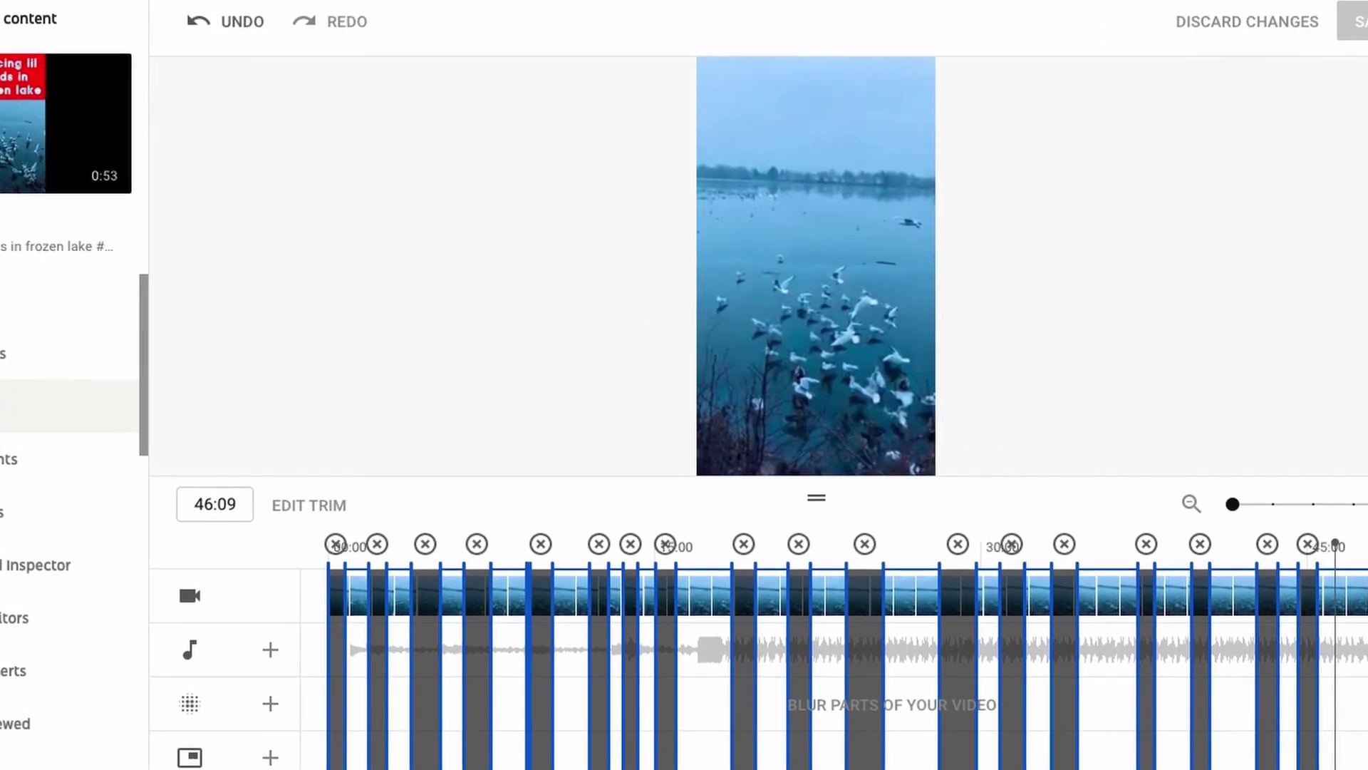
Step: Save the edited birds video as a new copy, choosing its visibility in the dialog
click(1359, 27)
click(1298, 56)
click(484, 520)
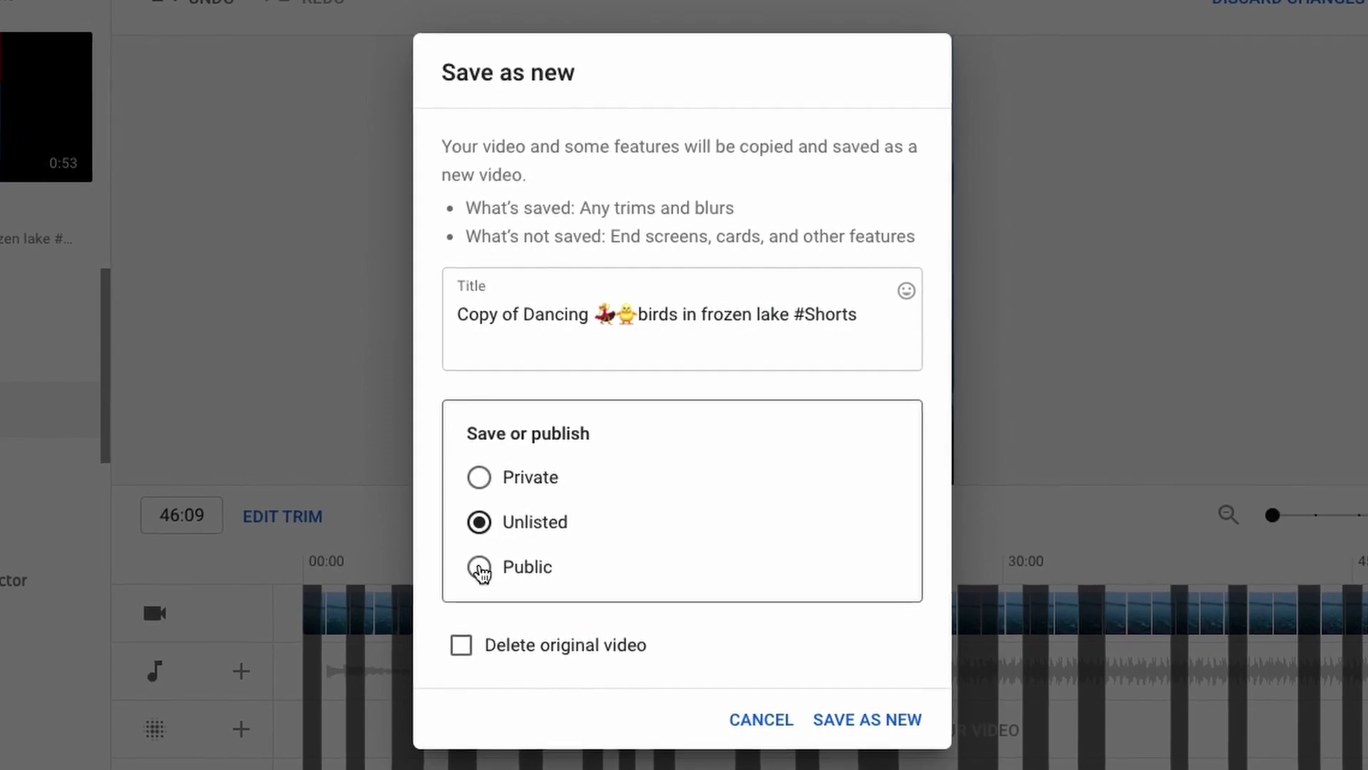
click(465, 639)
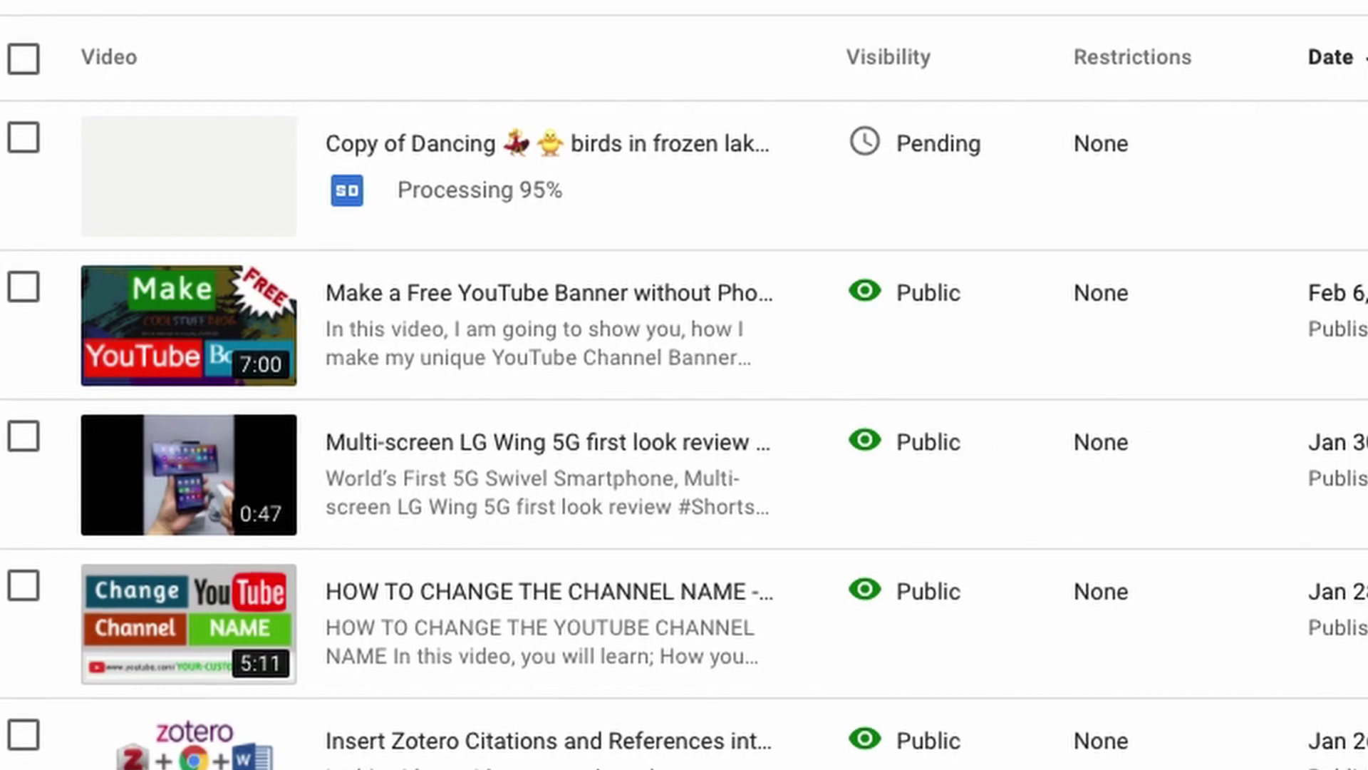
Step: Make the new birds copy Public and open its details page
click(861, 140)
click(937, 395)
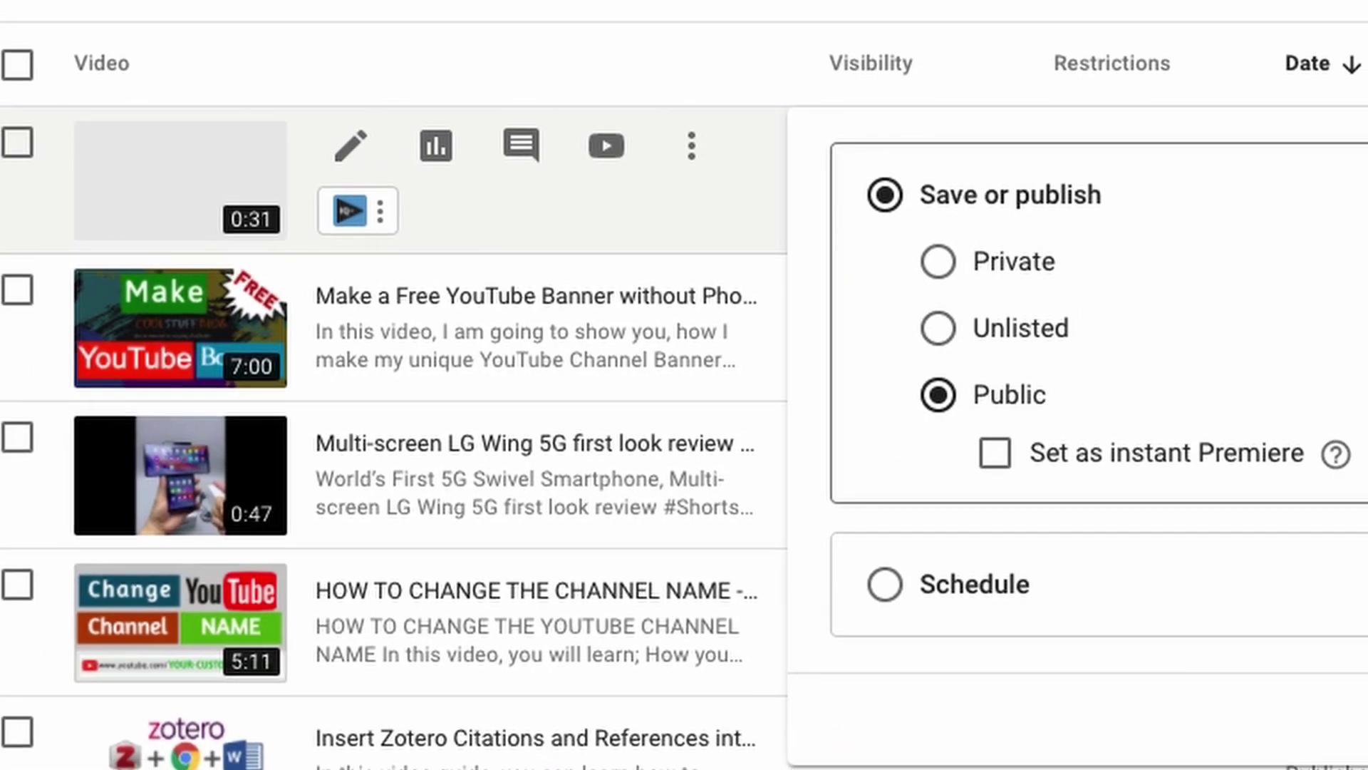
click(360, 152)
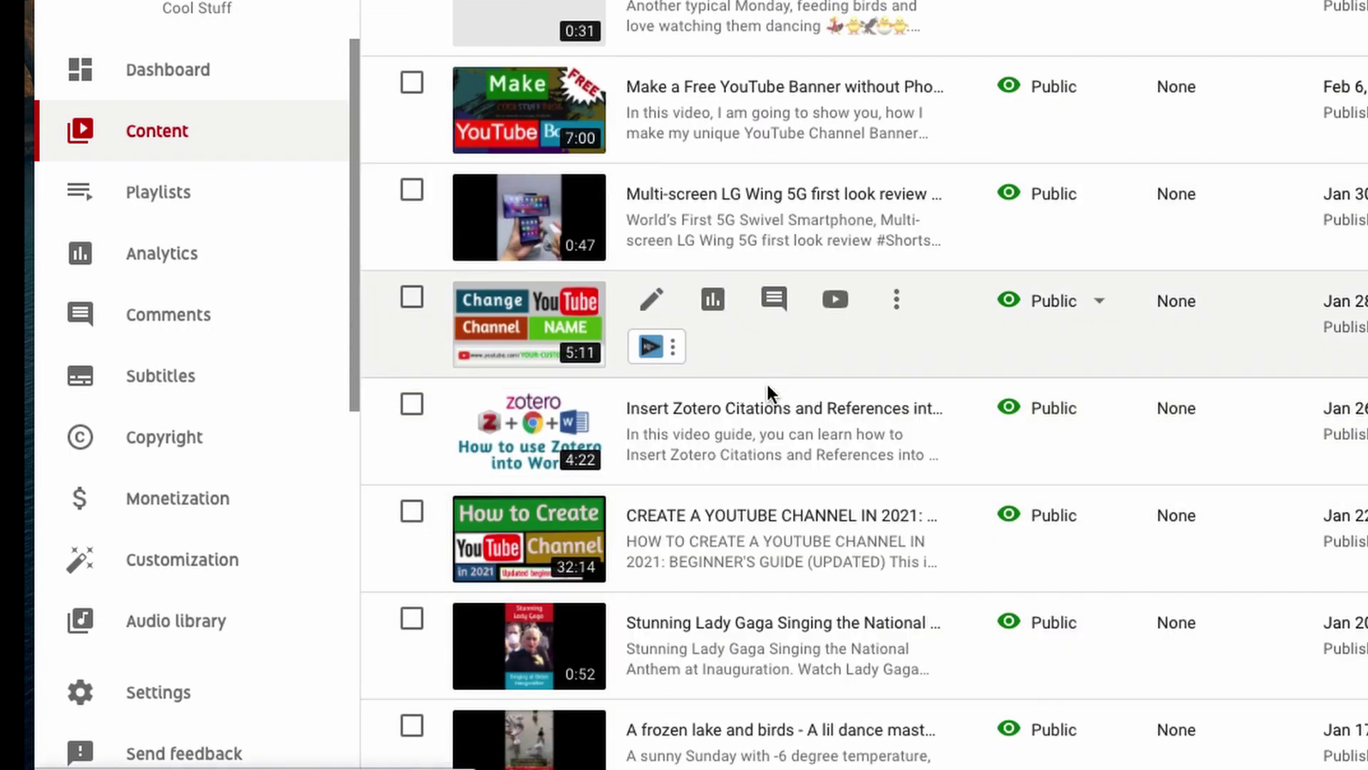
scroll(755, 668, down, 1)
scroll(899, 397, down, 3)
scroll(881, 420, down, 1)
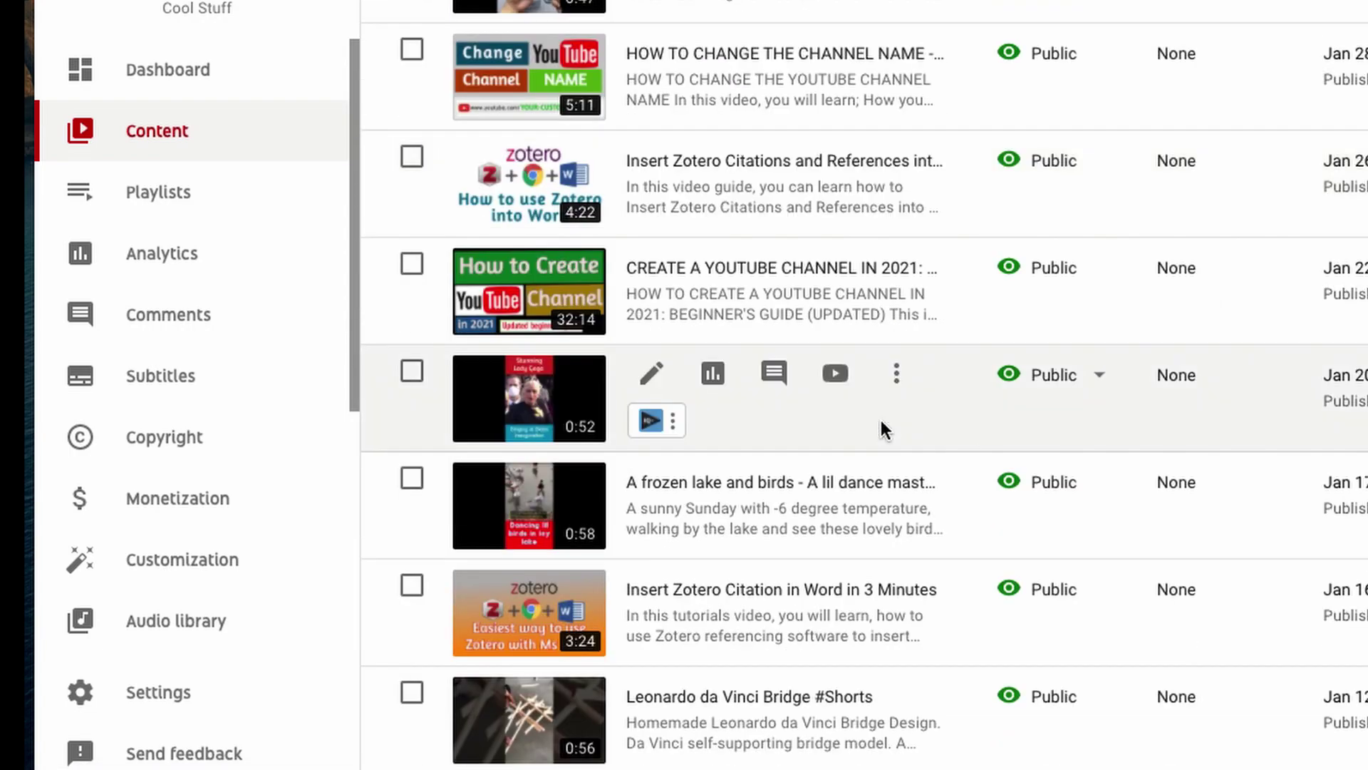
scroll(881, 420, up, 5)
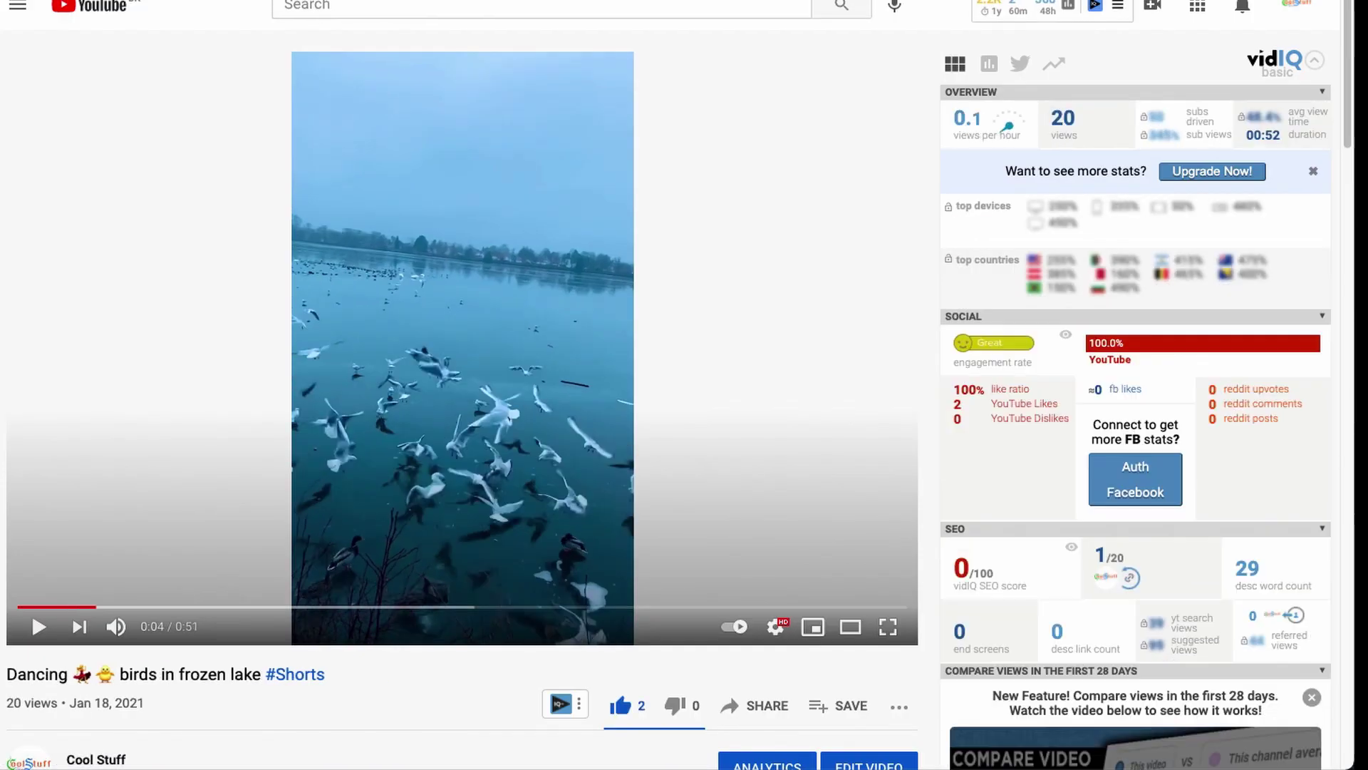
Step: Watch the birds Short signed out with the sign-in prompt declined, then mark another timeline section
click(397, 83)
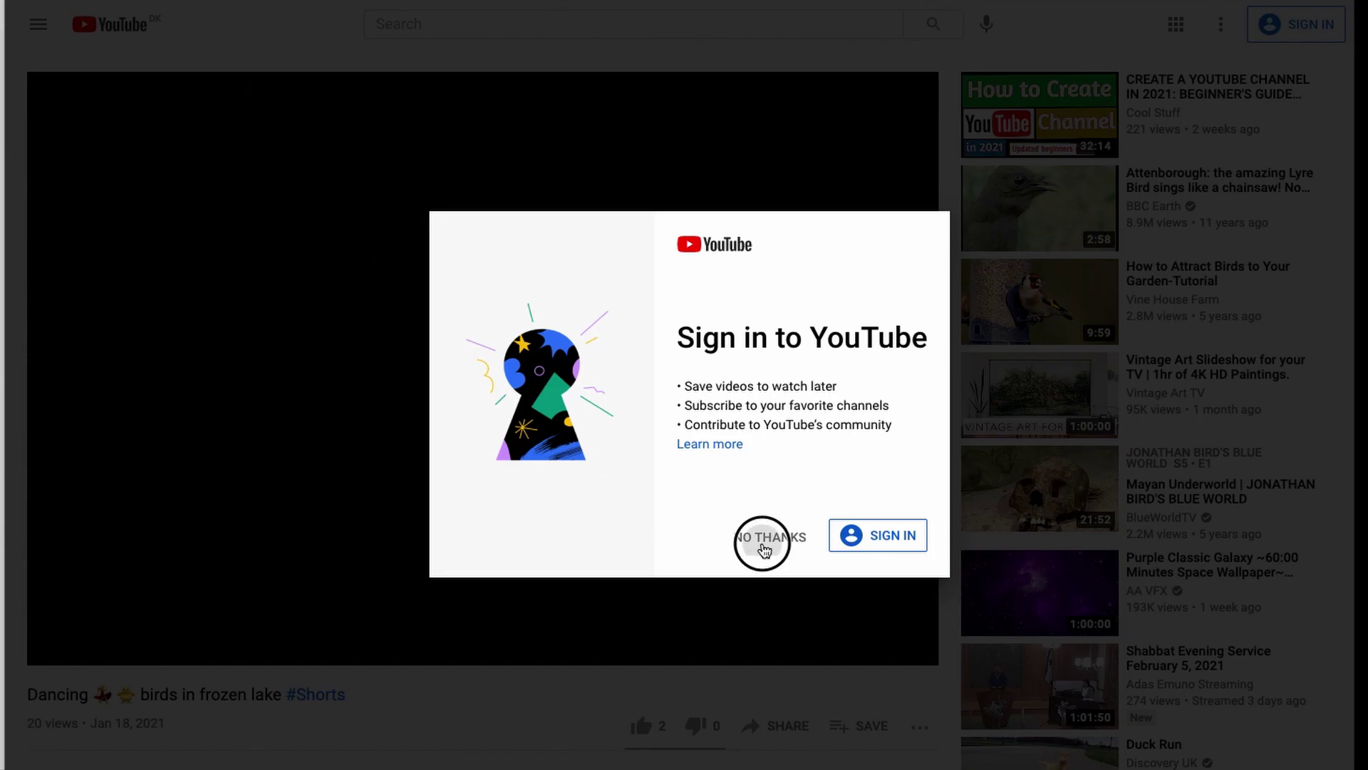
click(764, 537)
click(916, 615)
scroll(499, 344, down, 2)
scroll(499, 344, down, 1)
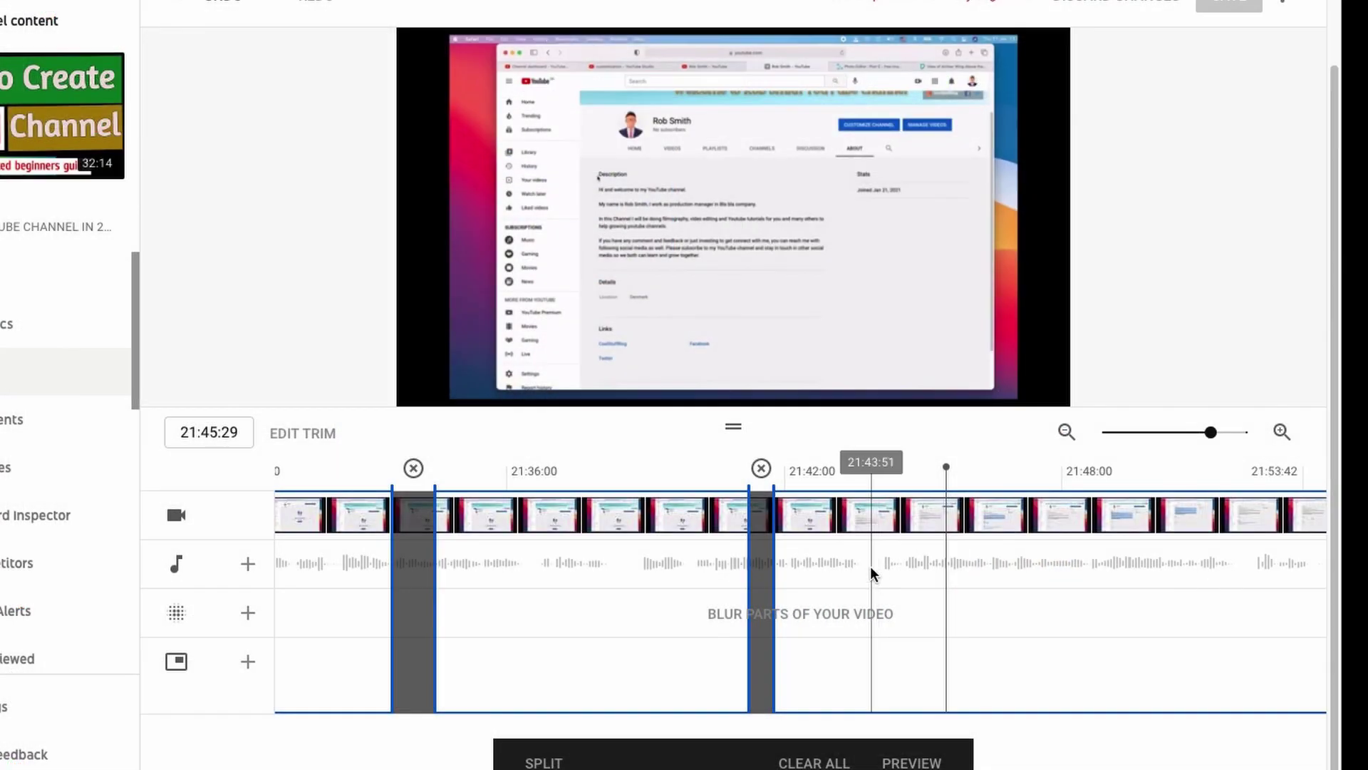
drag(872, 574, 826, 580)
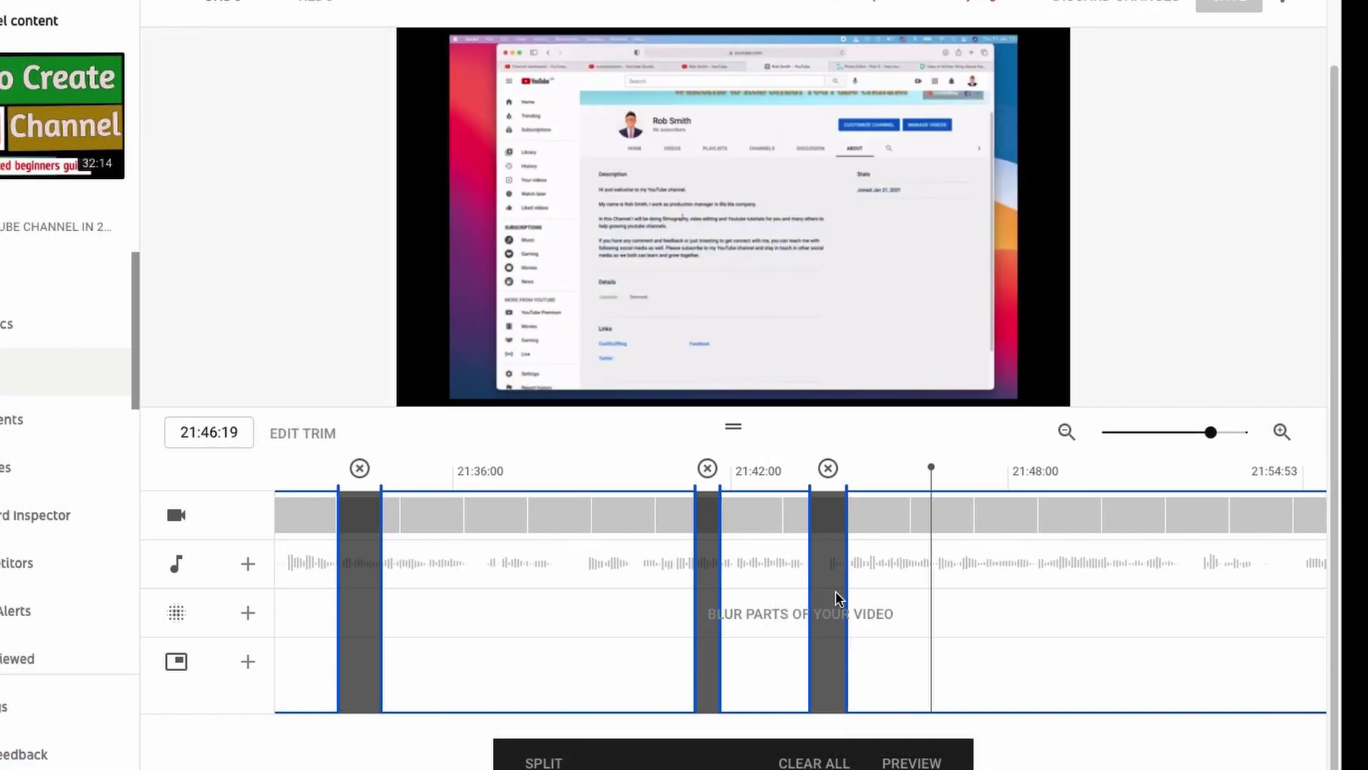
scroll(861, 584, right, 10)
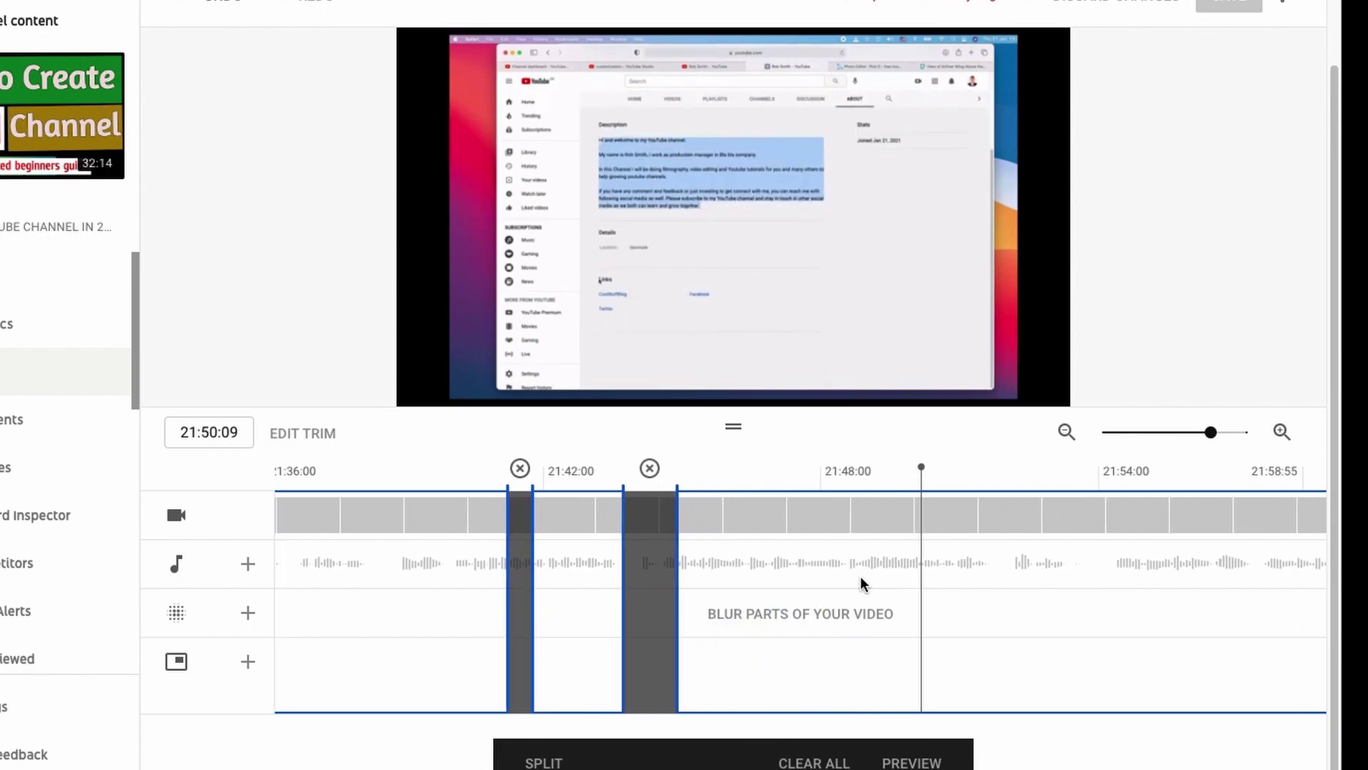
scroll(992, 686, right, 3)
Step: Cut short stretches near 22:05 and from about 22:24 to 22:29
click(975, 573)
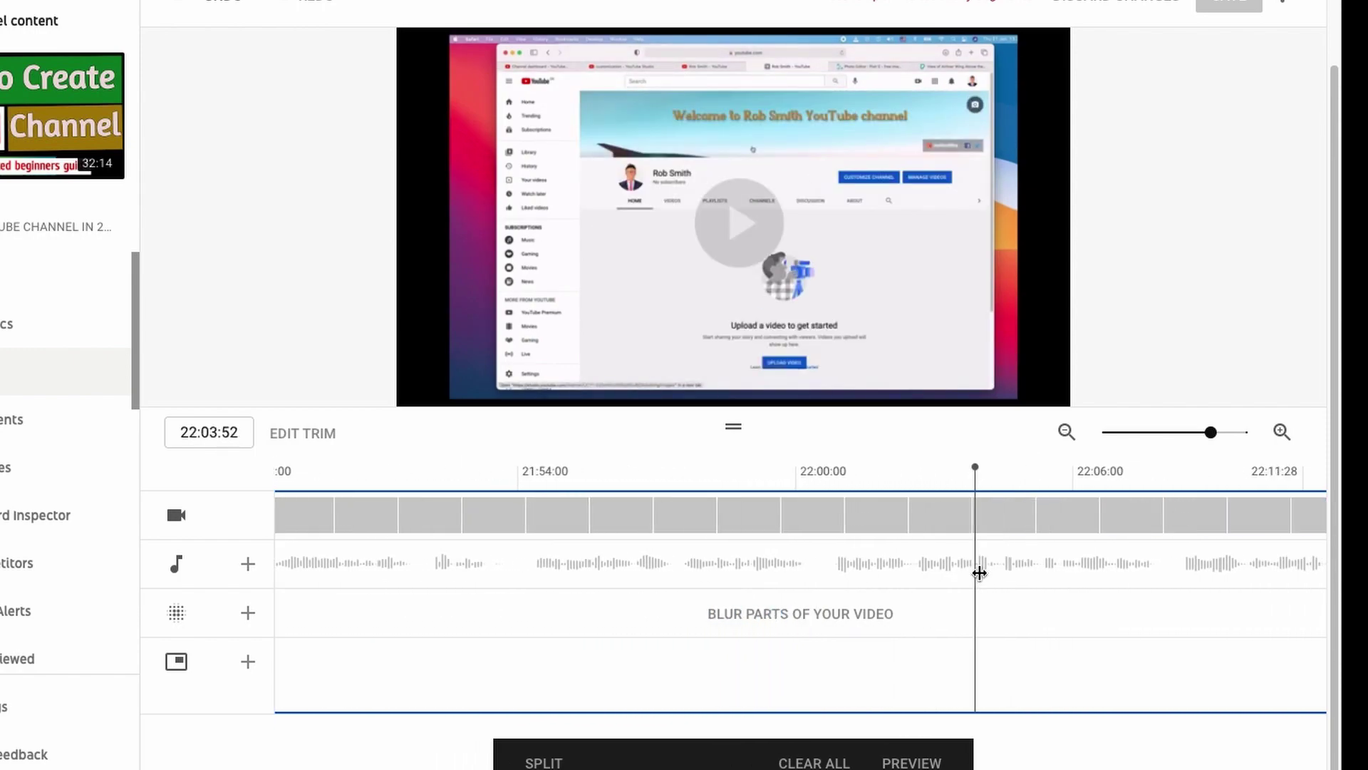
drag(910, 616, 937, 580)
scroll(859, 567, right, 2)
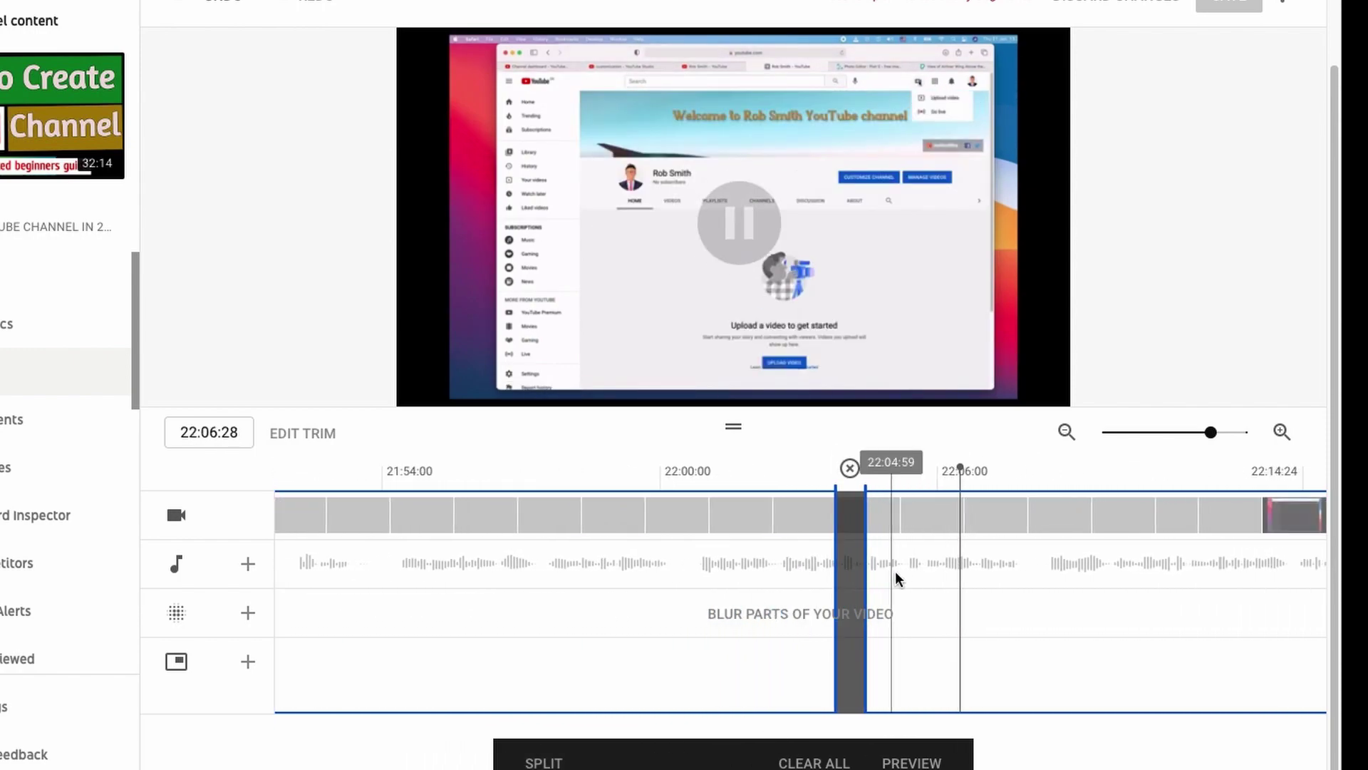
click(898, 612)
click(544, 763)
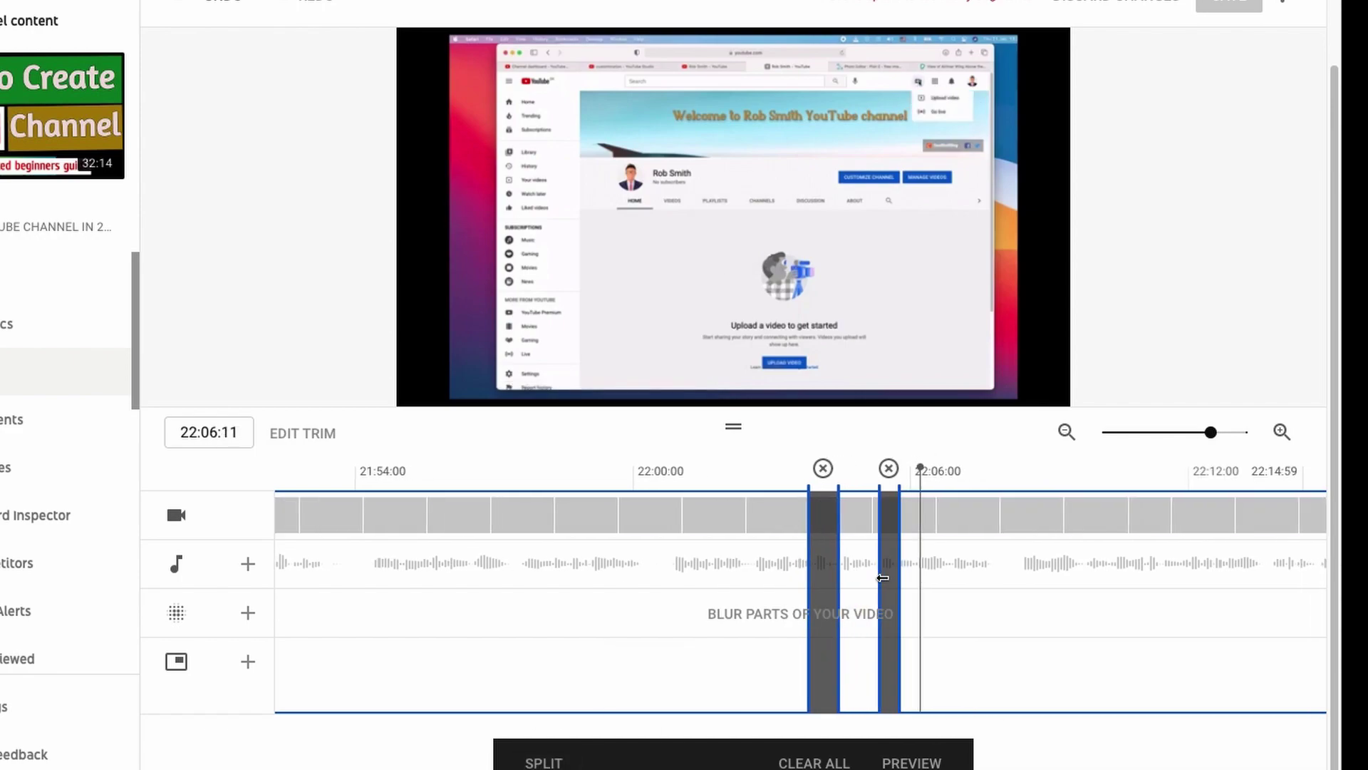
scroll(831, 573, right, 3)
scroll(902, 595, right, 3)
scroll(902, 595, right, 1)
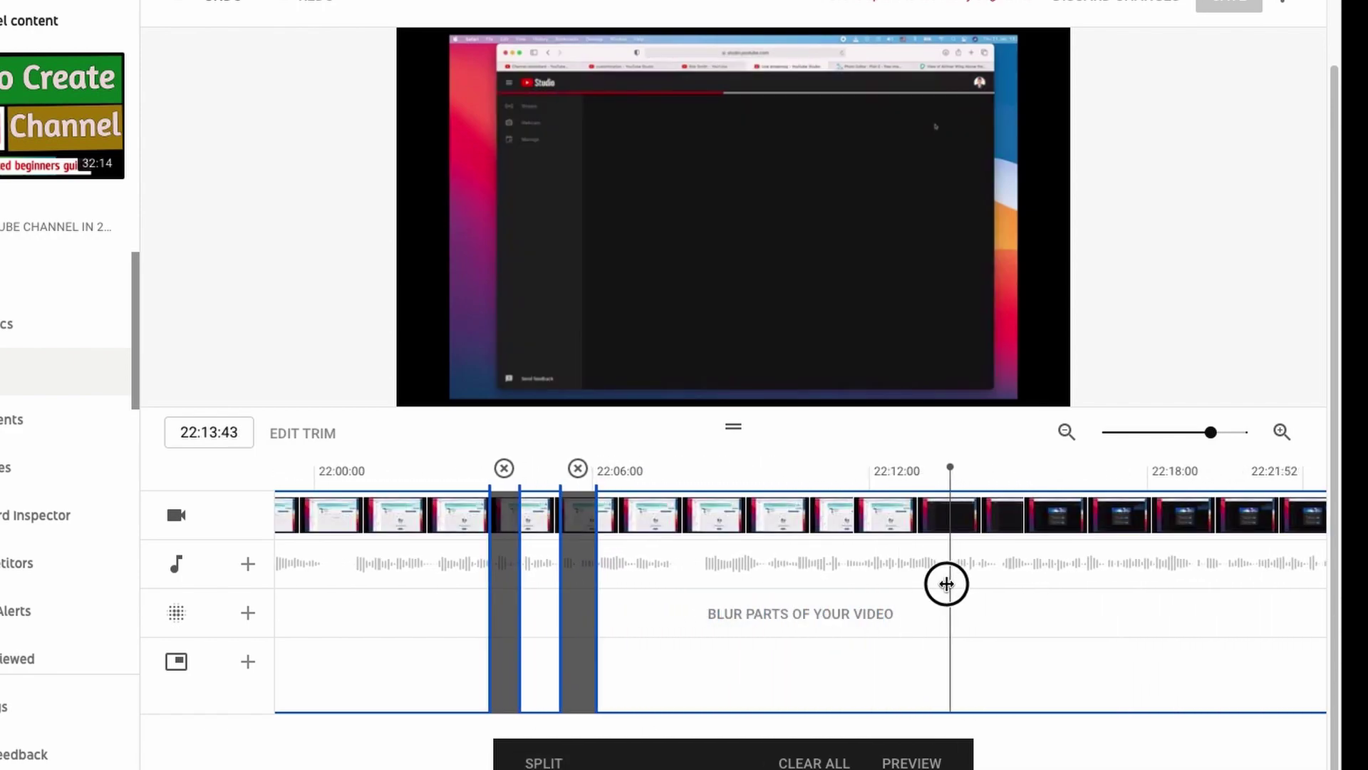
scroll(948, 580, right, 3)
scroll(947, 587, right, 3)
scroll(984, 559, right, 2)
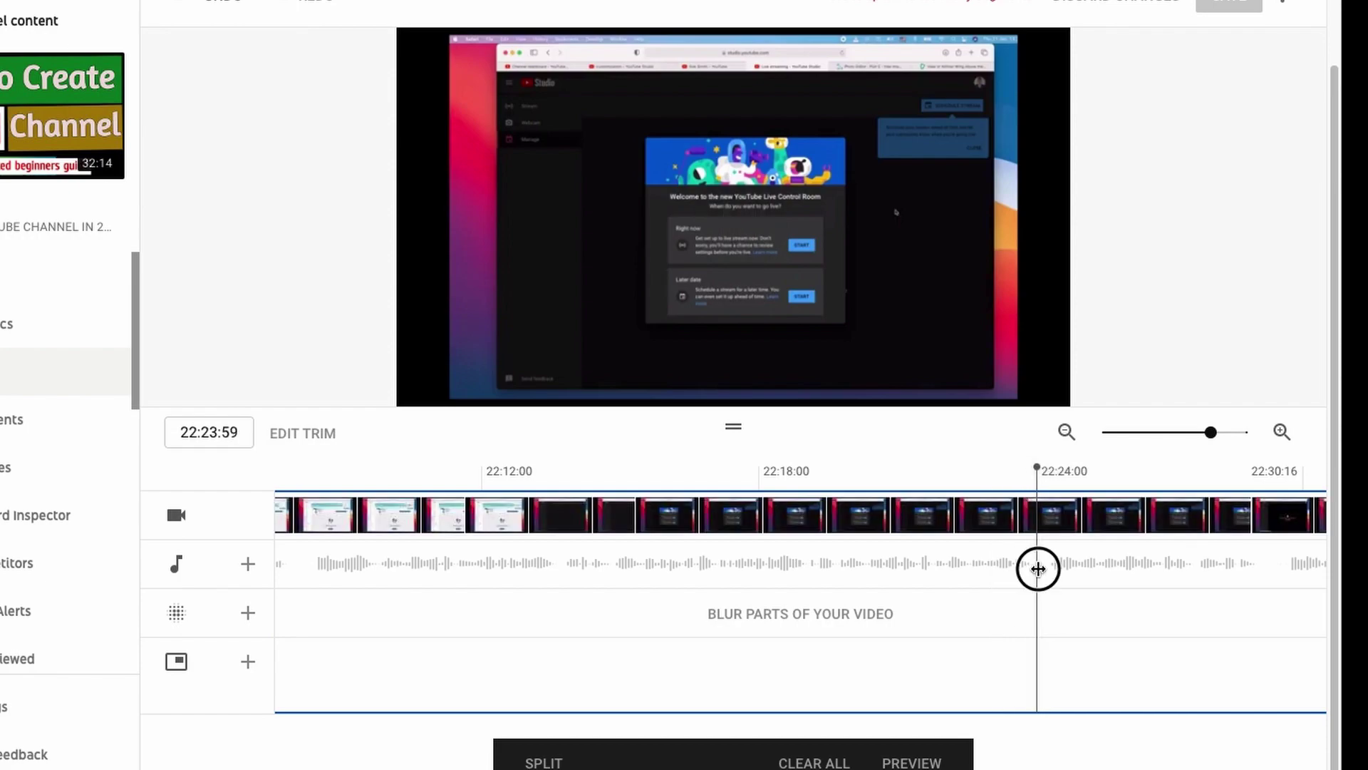
drag(1039, 569, 917, 568)
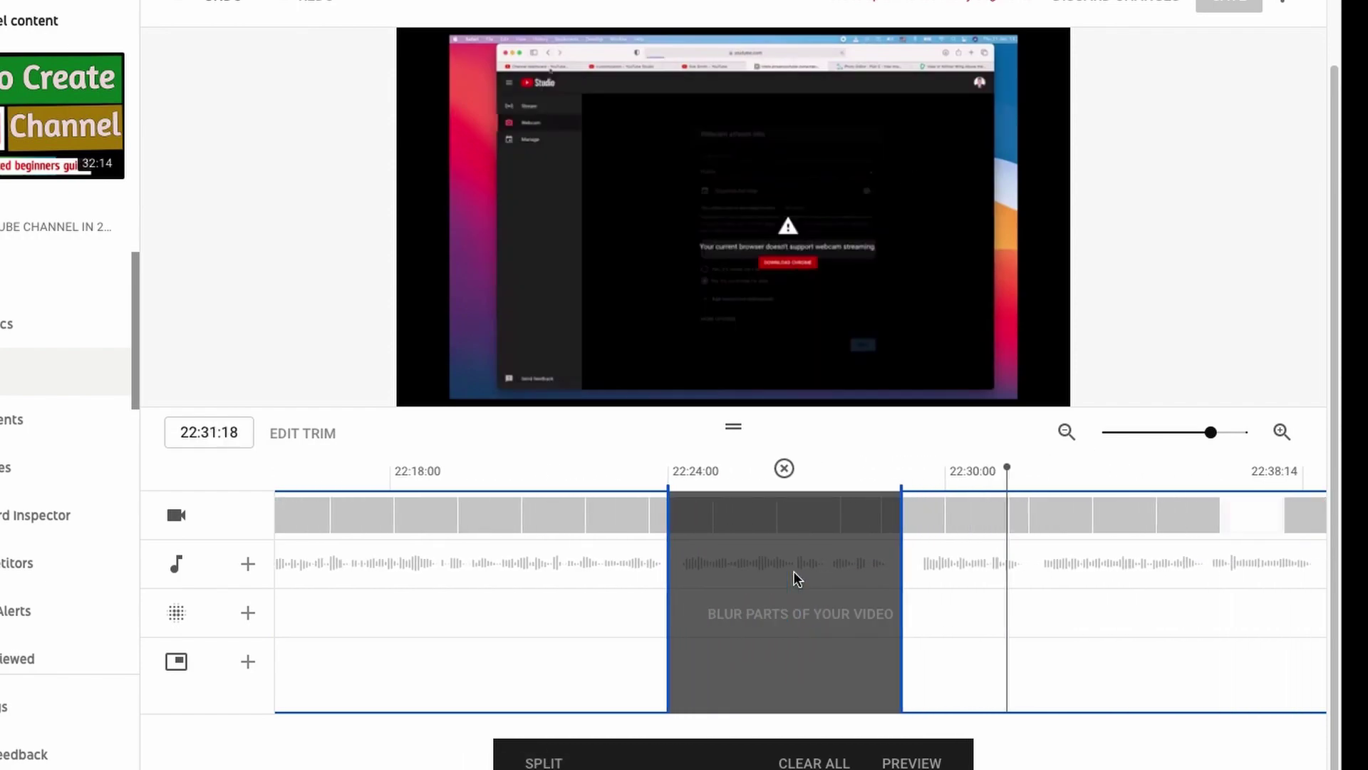
scroll(793, 578, right, 3)
scroll(795, 578, right, 3)
scroll(794, 577, right, 2)
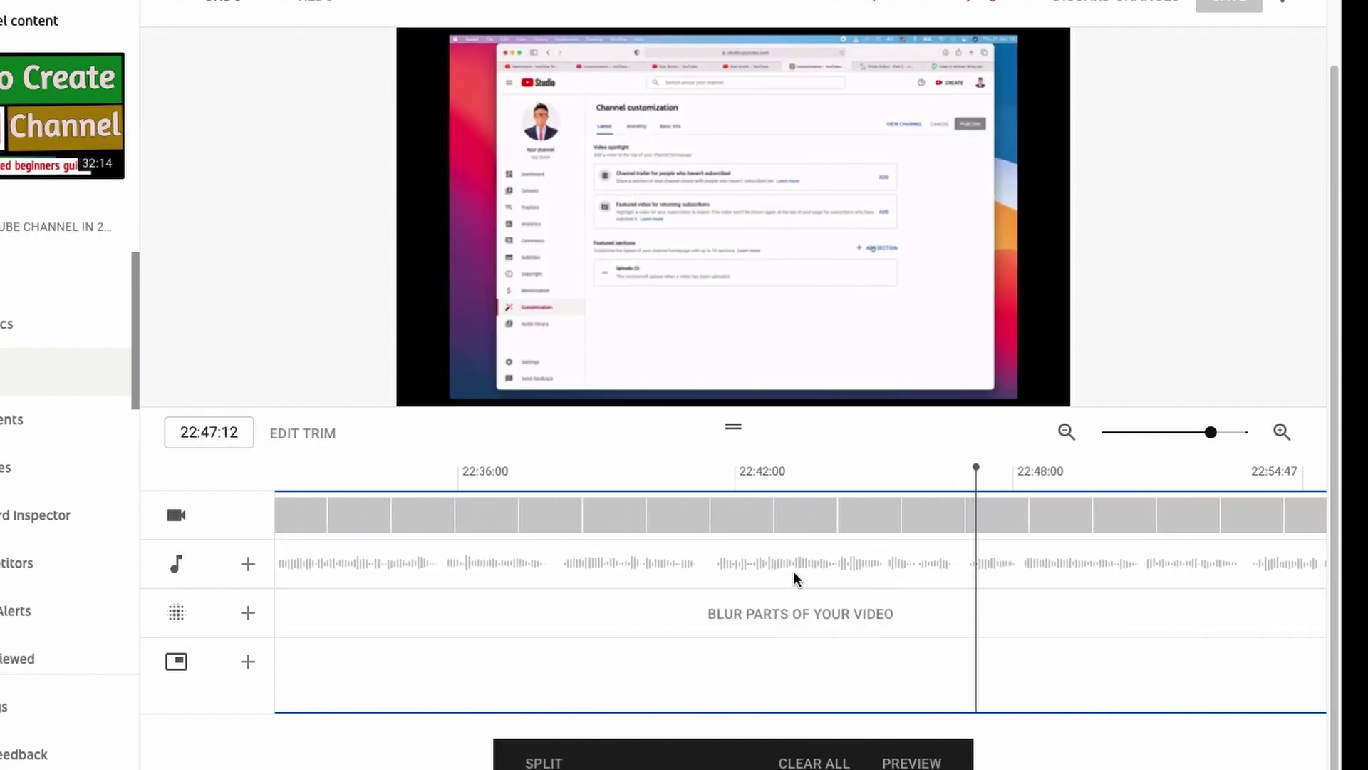
scroll(569, 578, right, 1)
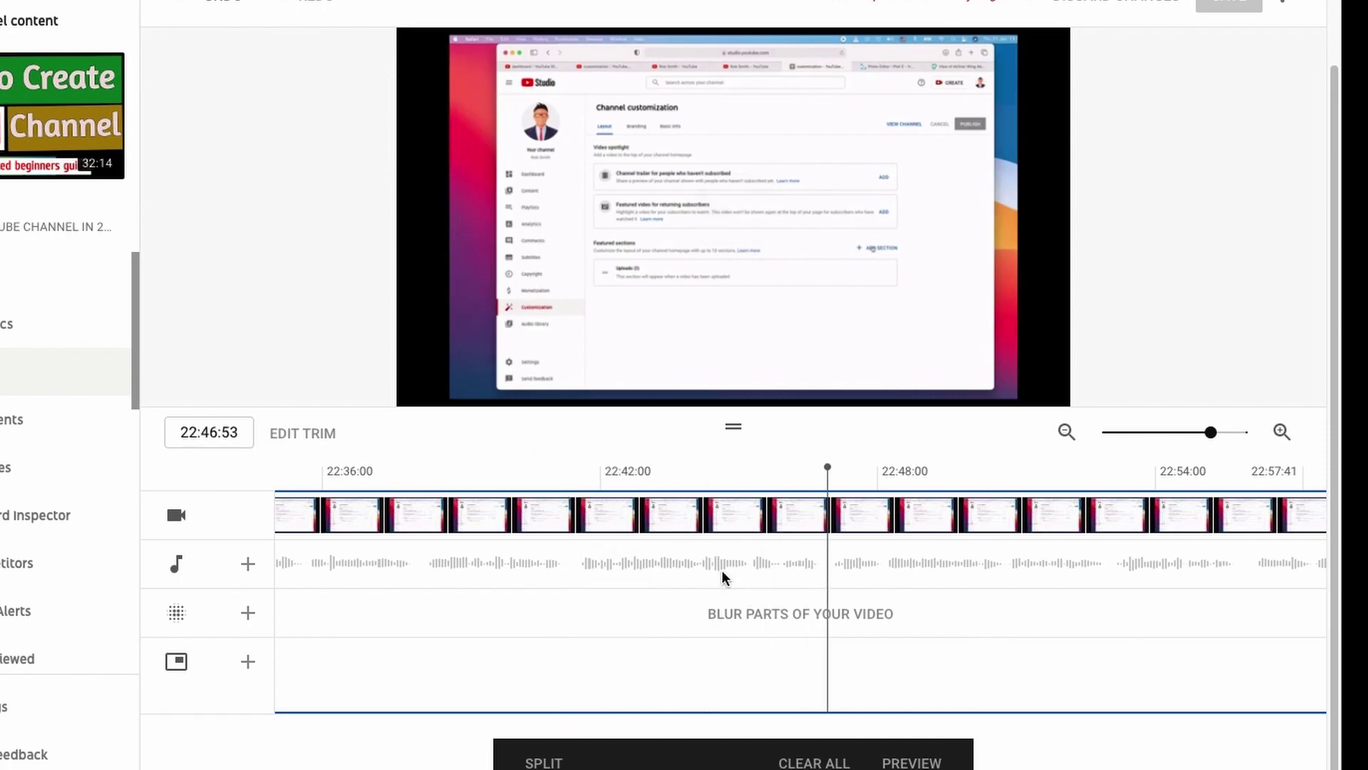
scroll(749, 572, right, 1)
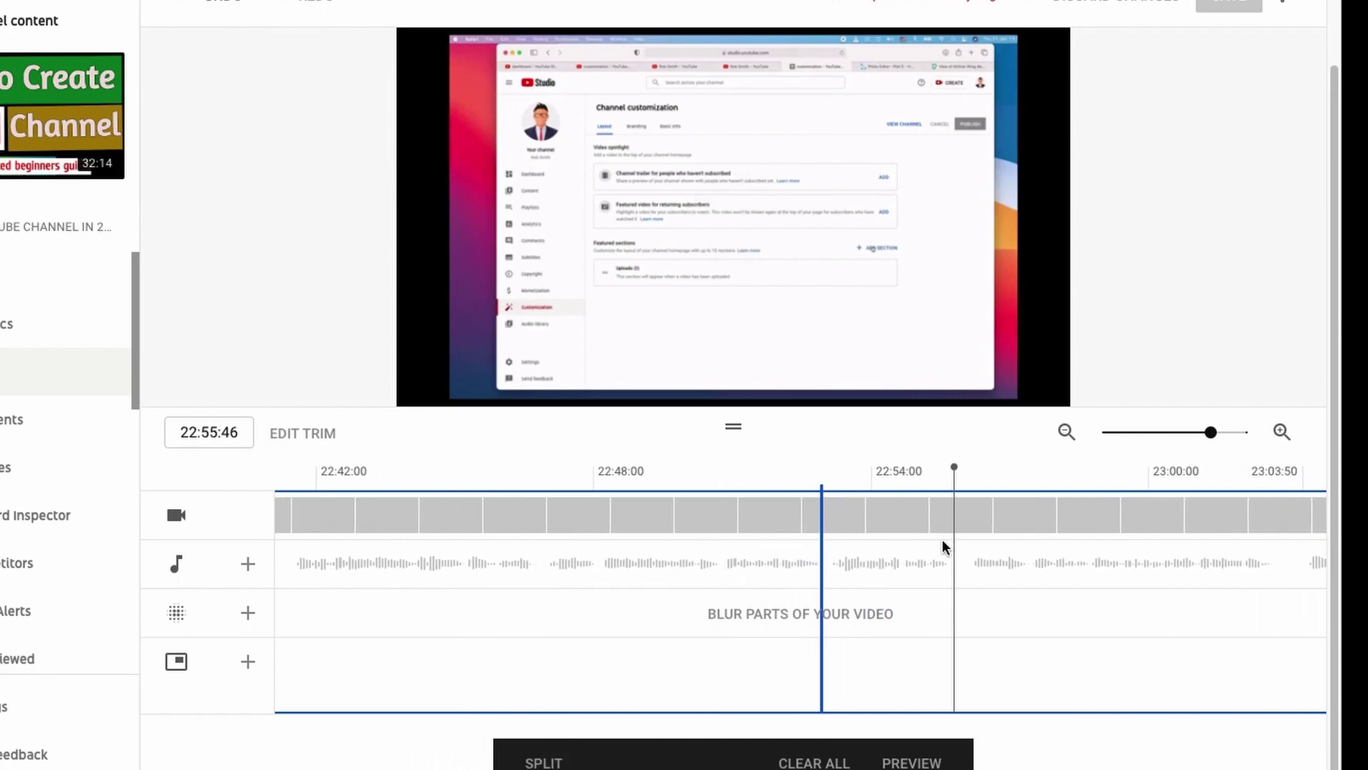
Step: Adjust and narrow the cut boundaries, zoom in around 23:00, and pause the preview
drag(516, 578, 776, 620)
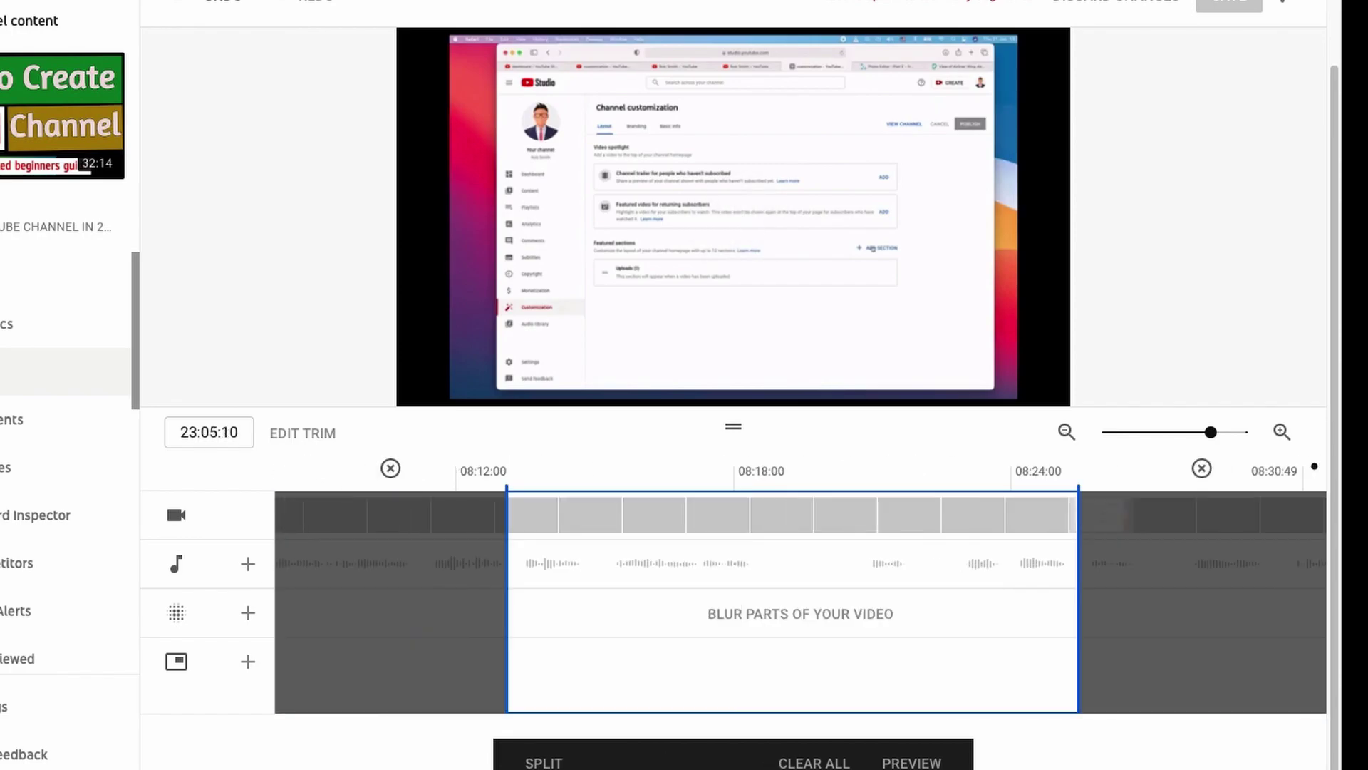
drag(287, 577, 993, 511)
click(1065, 431)
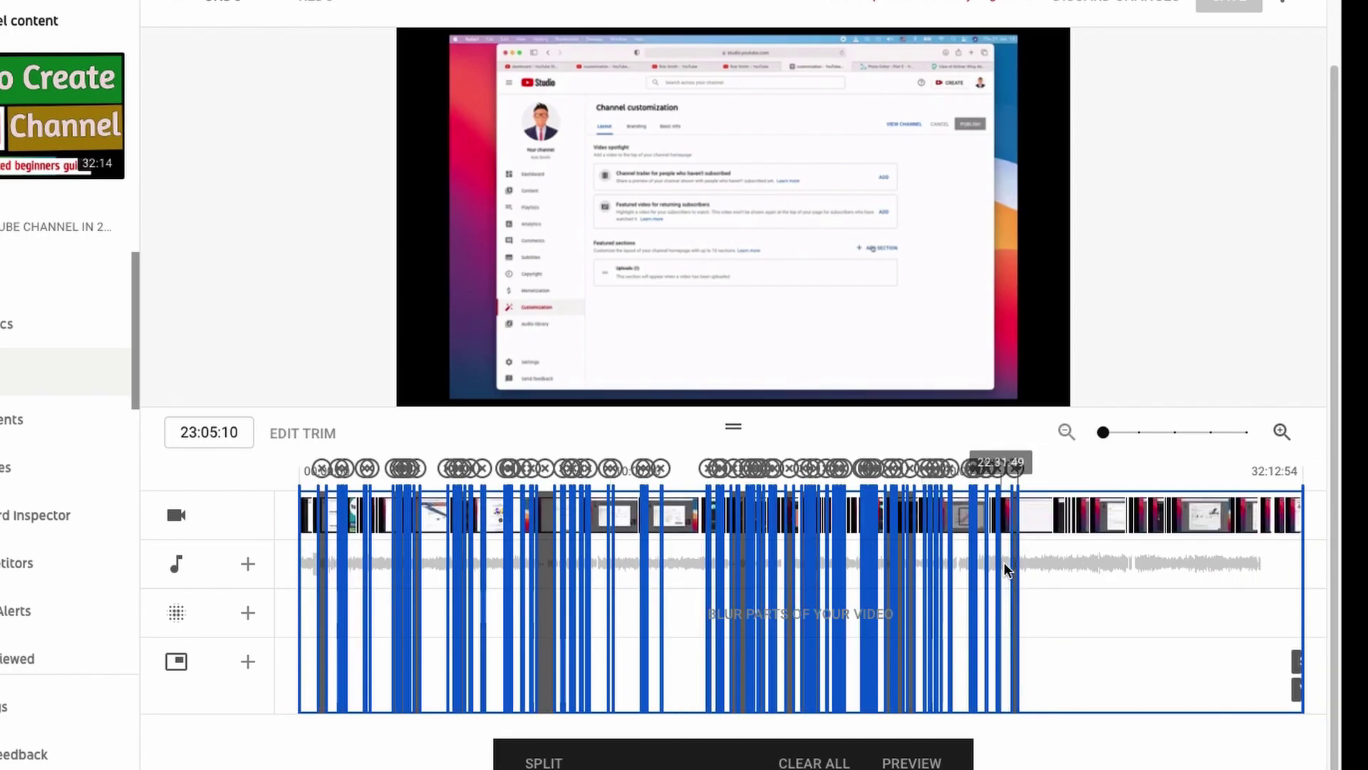
click(1005, 513)
click(1282, 432)
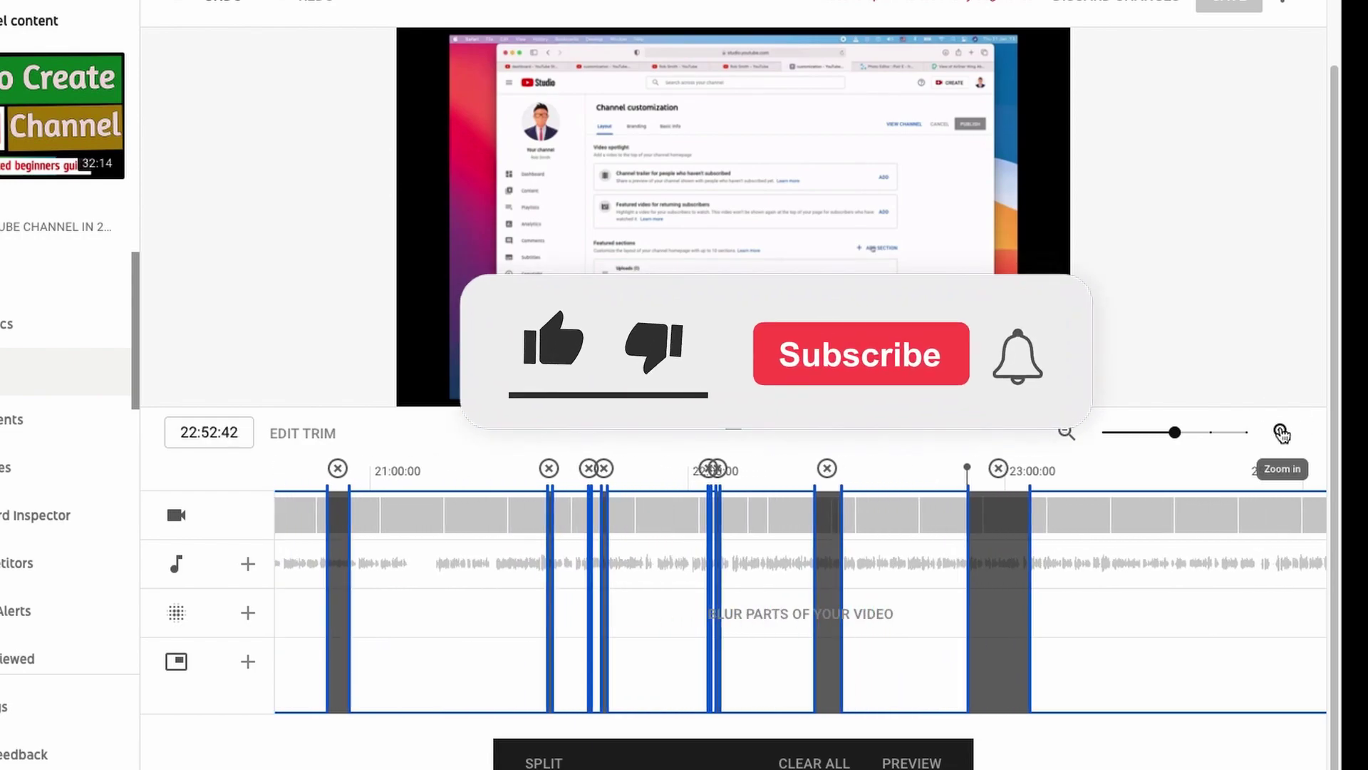
click(1282, 433)
click(1065, 431)
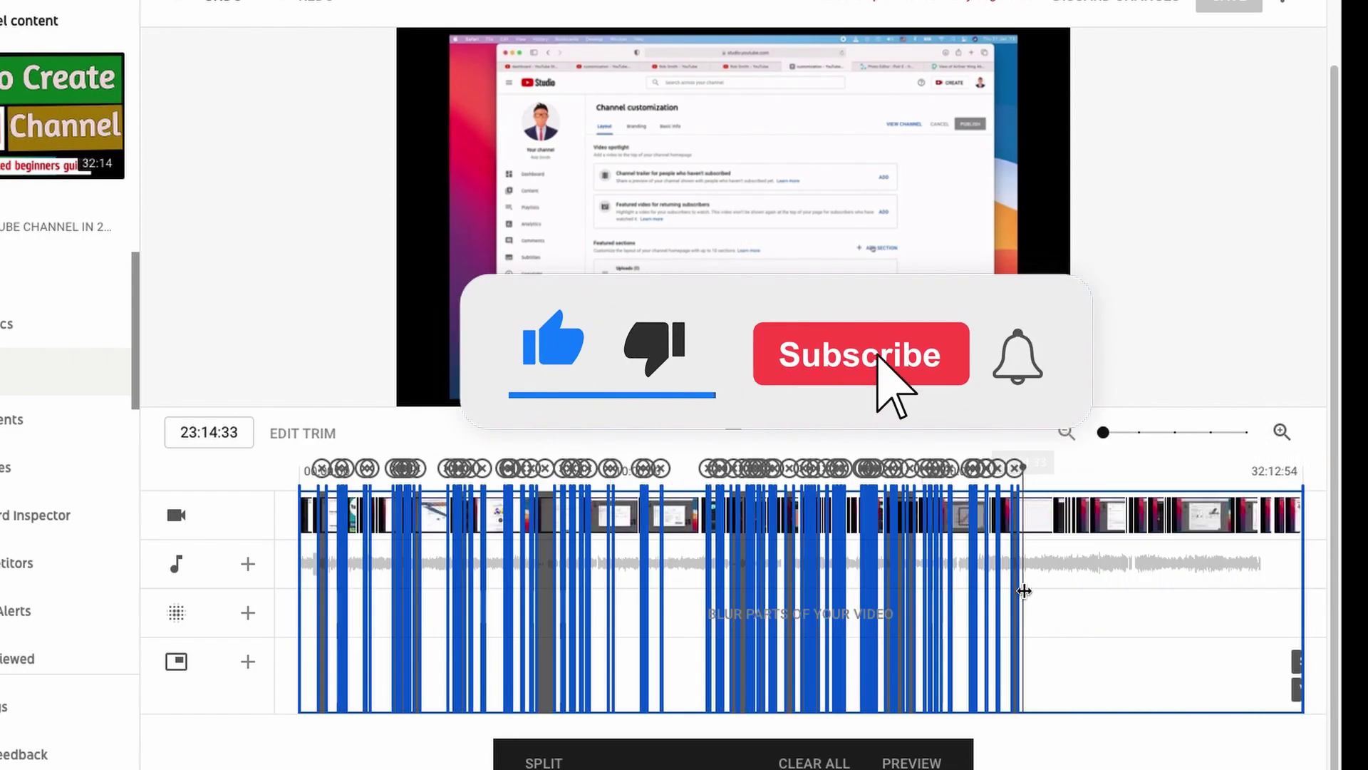
click(1282, 432)
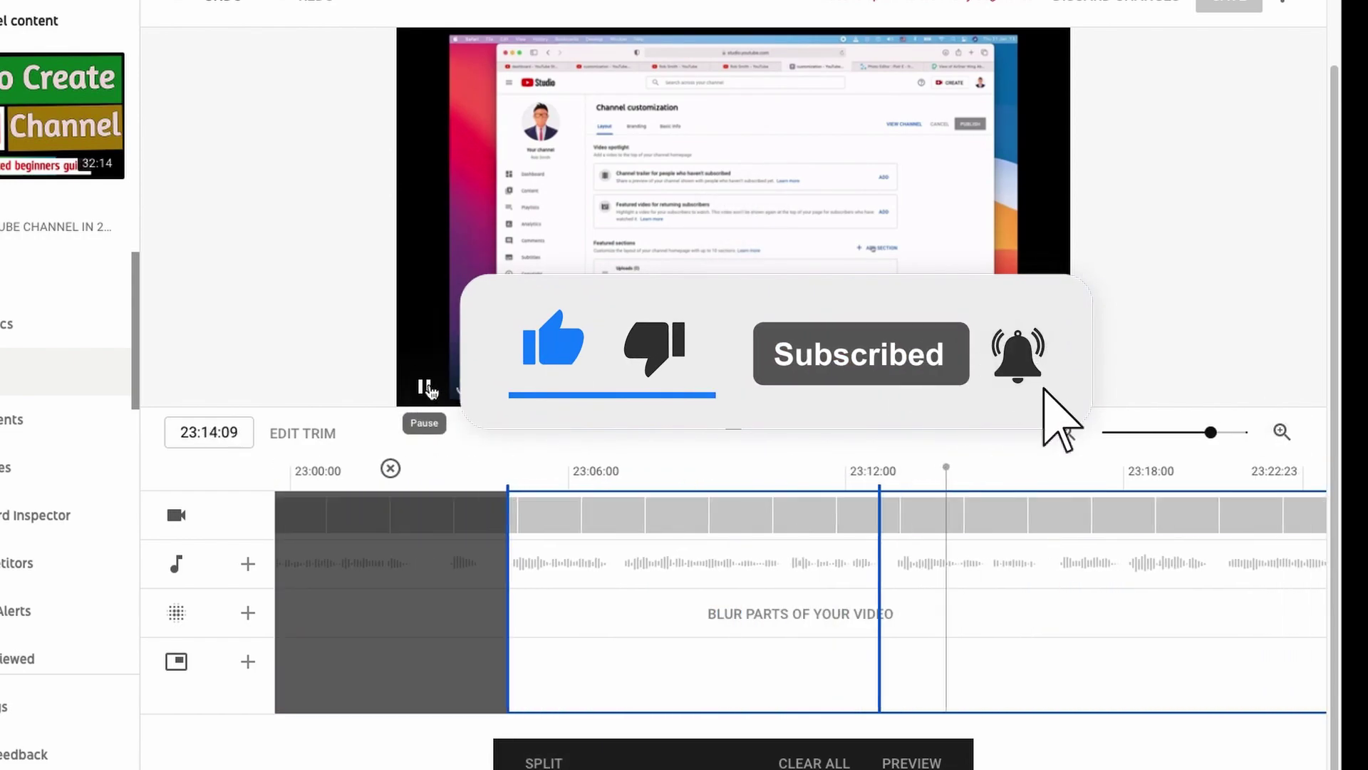
click(428, 387)
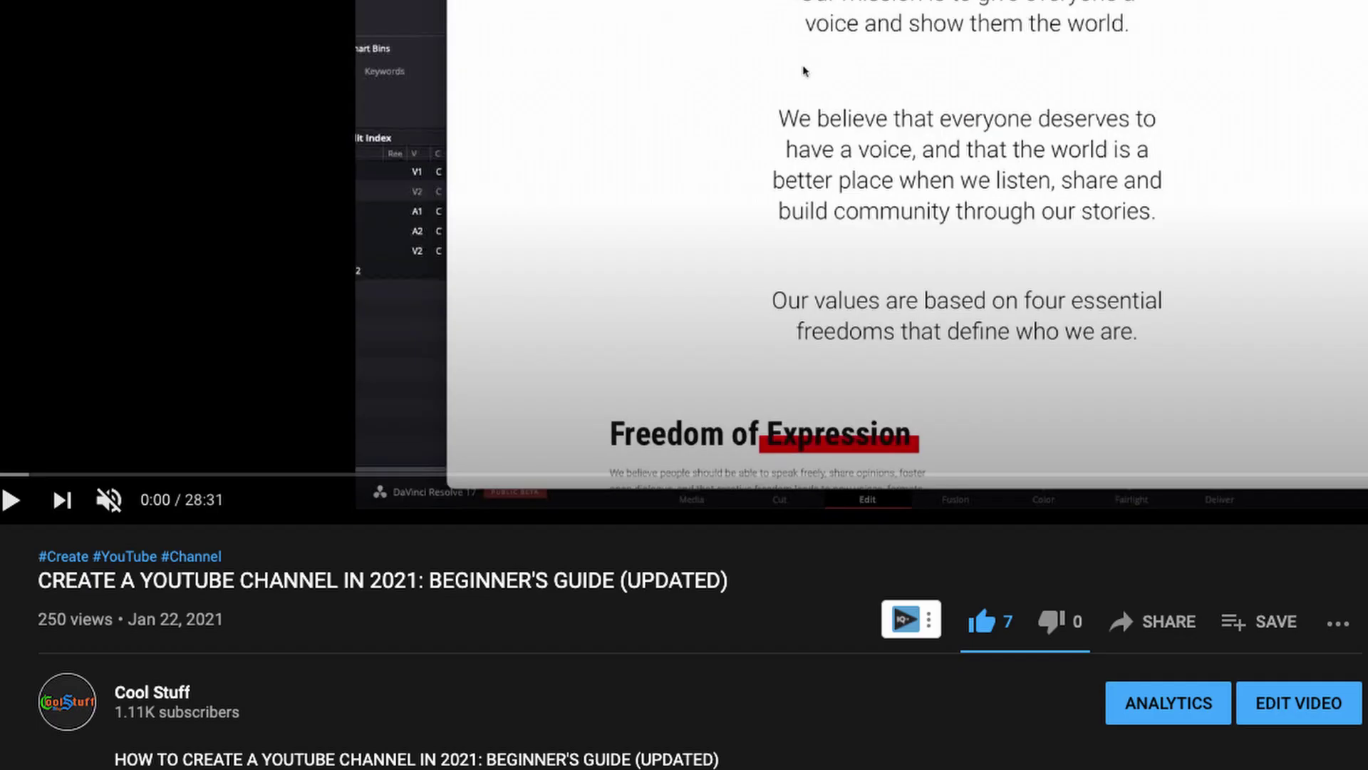